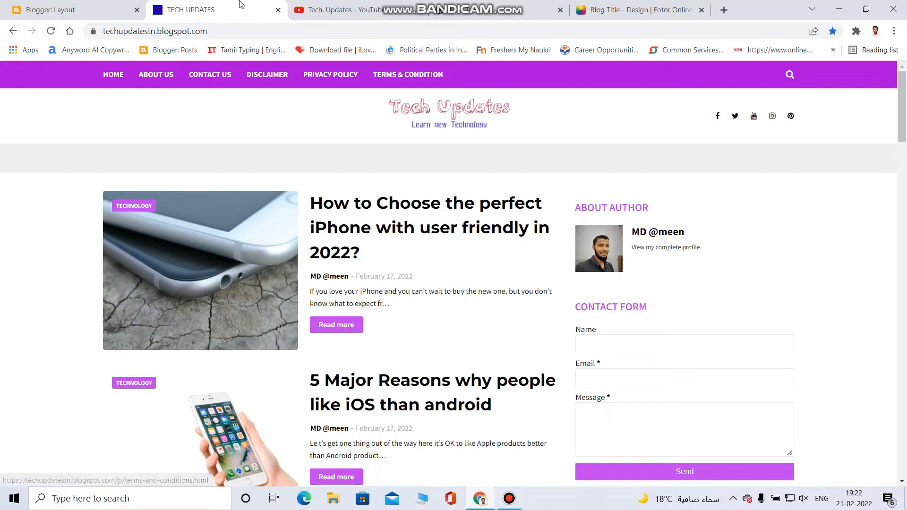
- Switch Blogger from the TECH UPDATES blog to the HEALTH CARE blog and view its live site
left_click(70, 9)
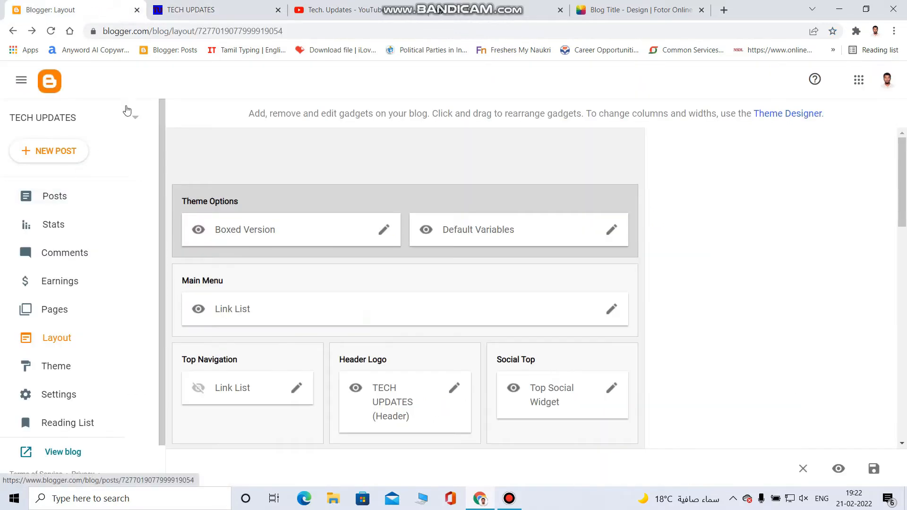
left_click(132, 118)
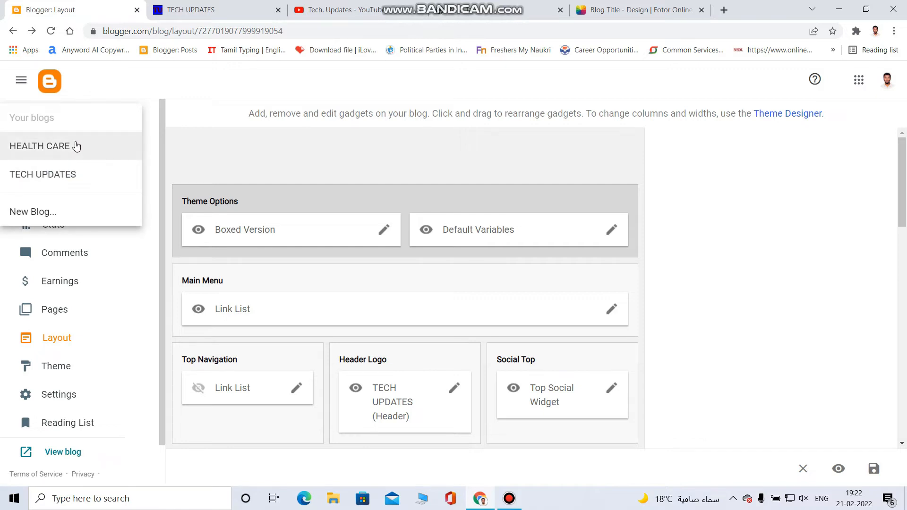
left_click(74, 146)
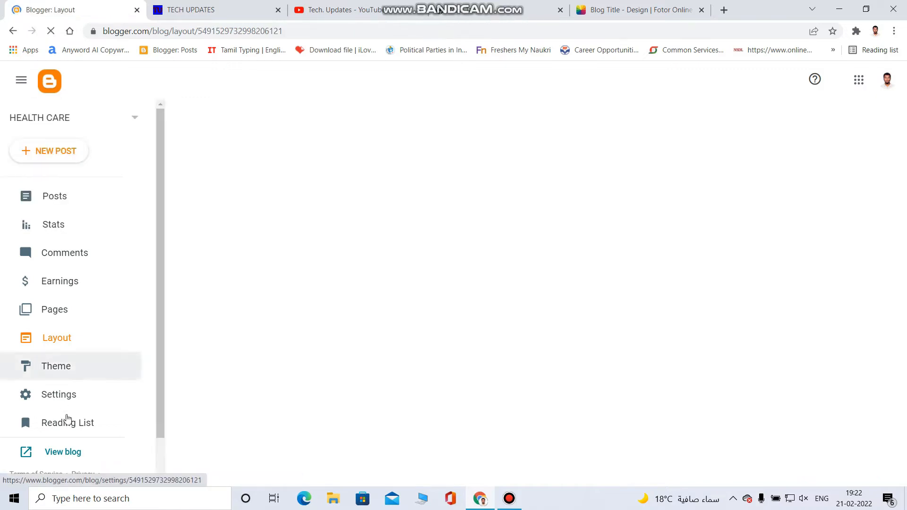
left_click(67, 461)
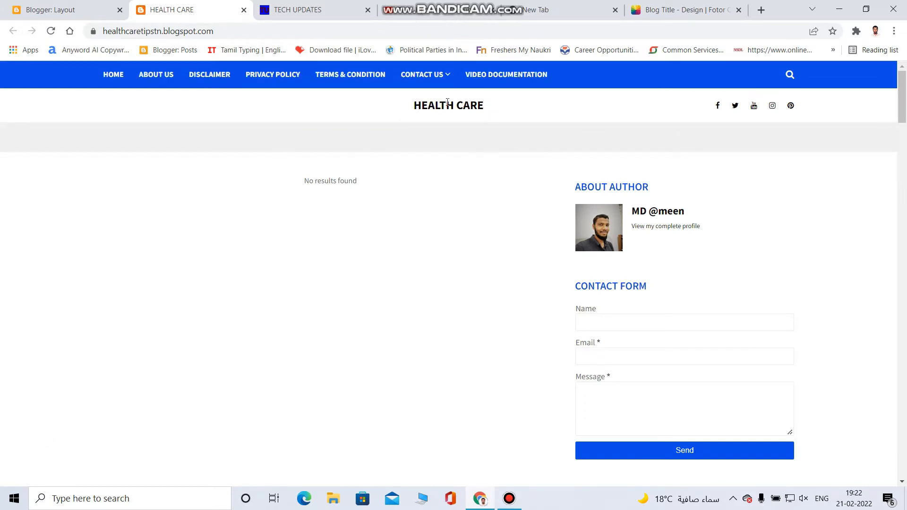
- Compare the header area of the live TECH UPDATES blog with that of the HEALTH CARE blog
left_click(326, 9)
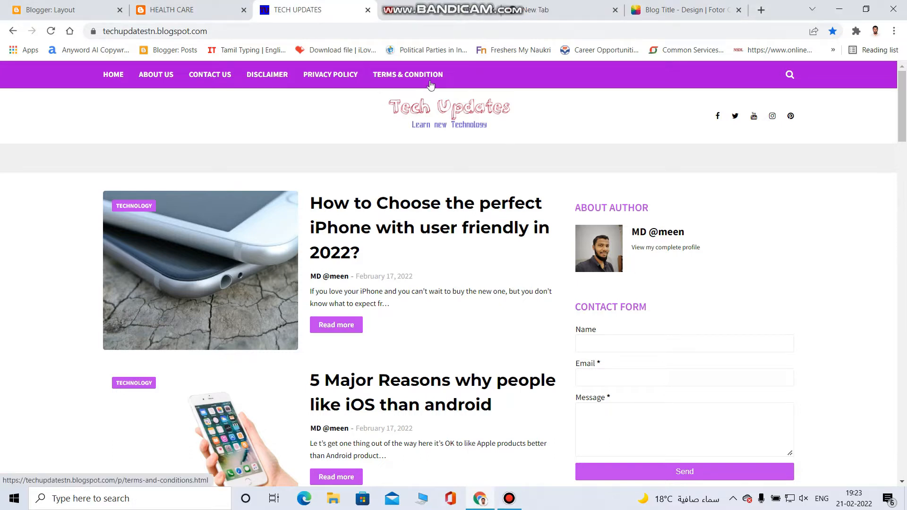
left_click(186, 10)
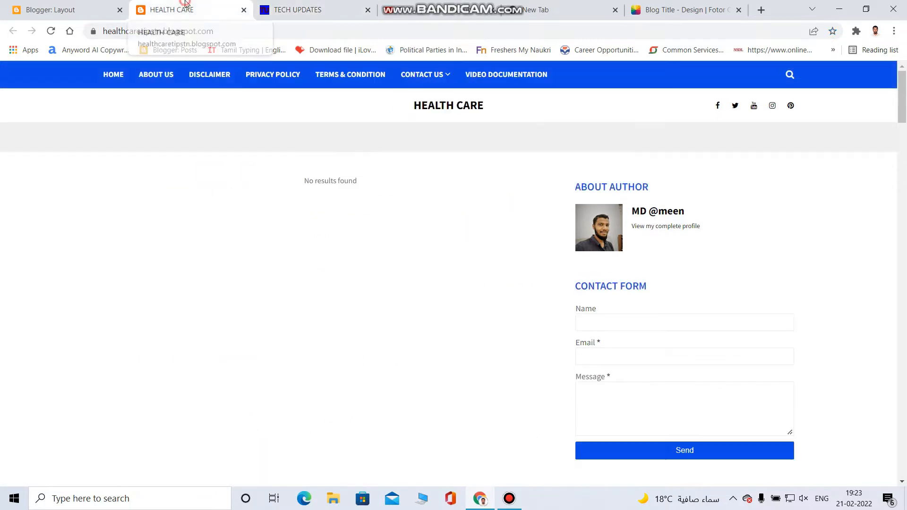
left_click(296, 9)
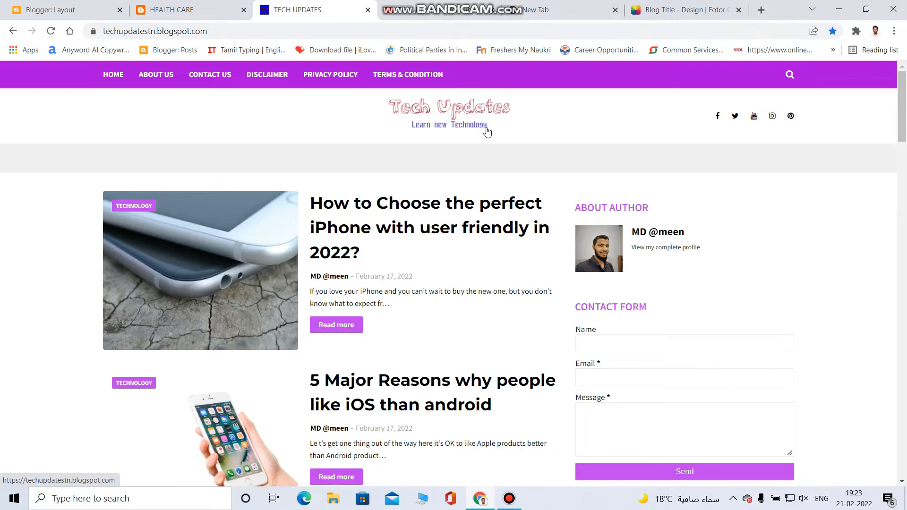
left_click(194, 9)
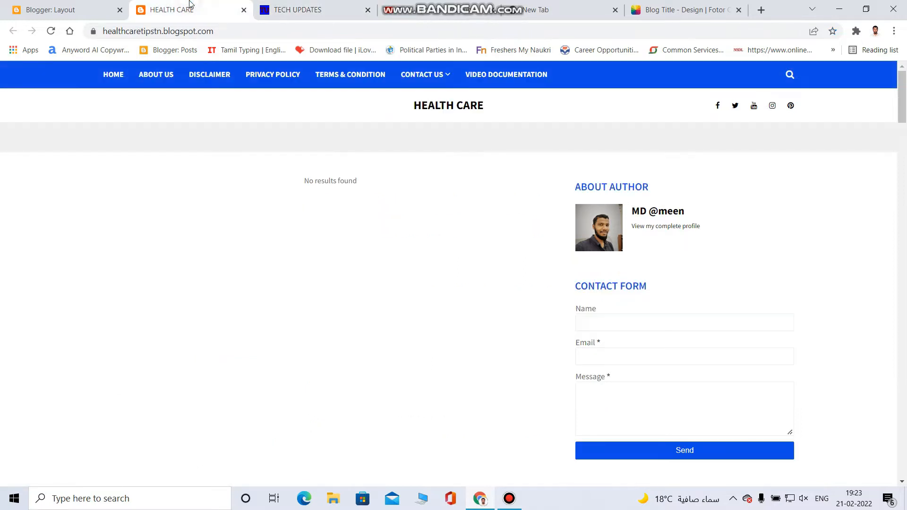
- Review the HEALTH CARE header widget's image and placement settings in the Blogger layout, leaving them without saving
left_click(69, 3)
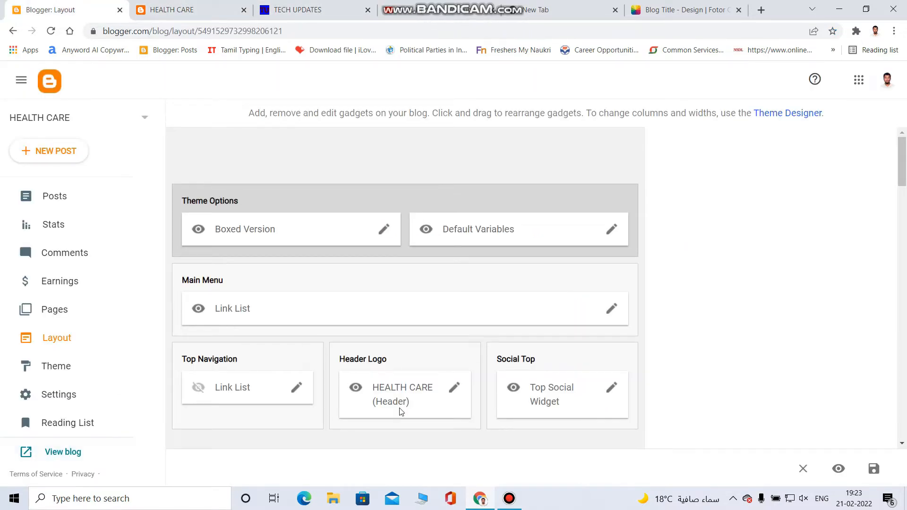
left_click(454, 392)
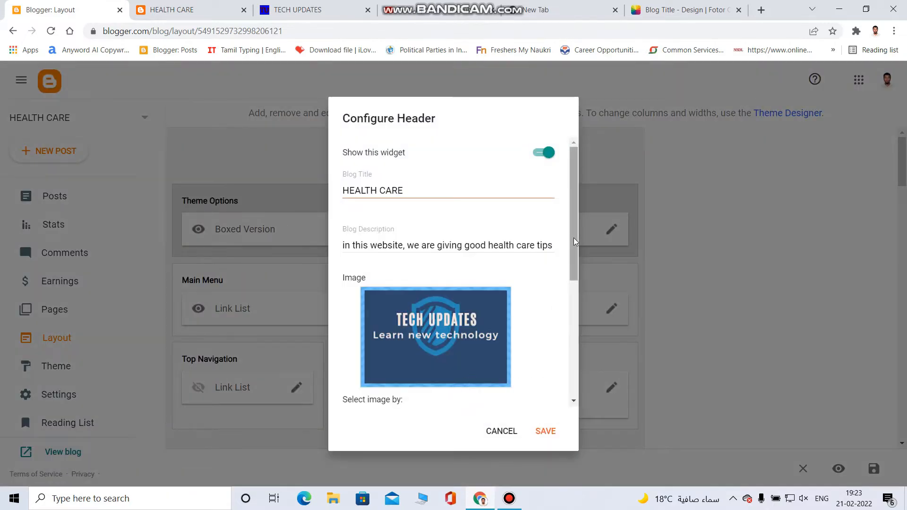
left_click_drag(572, 240, 576, 373)
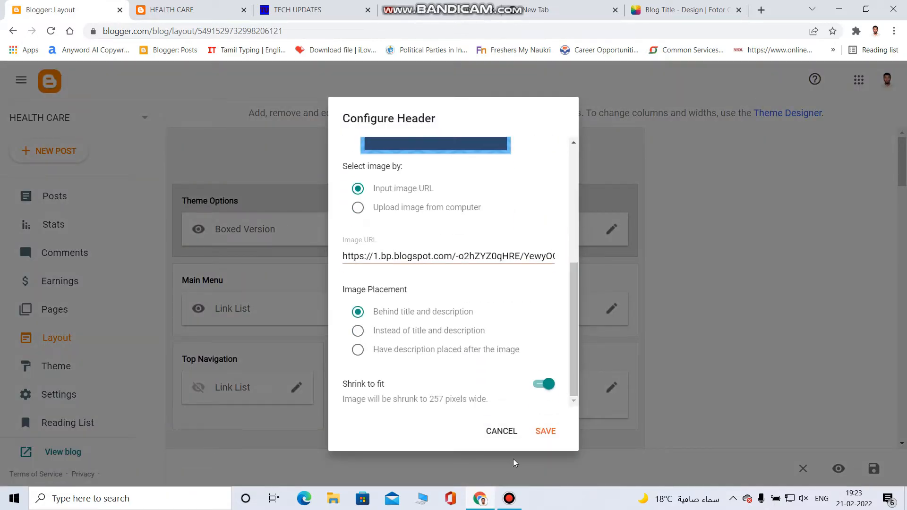
left_click(500, 431)
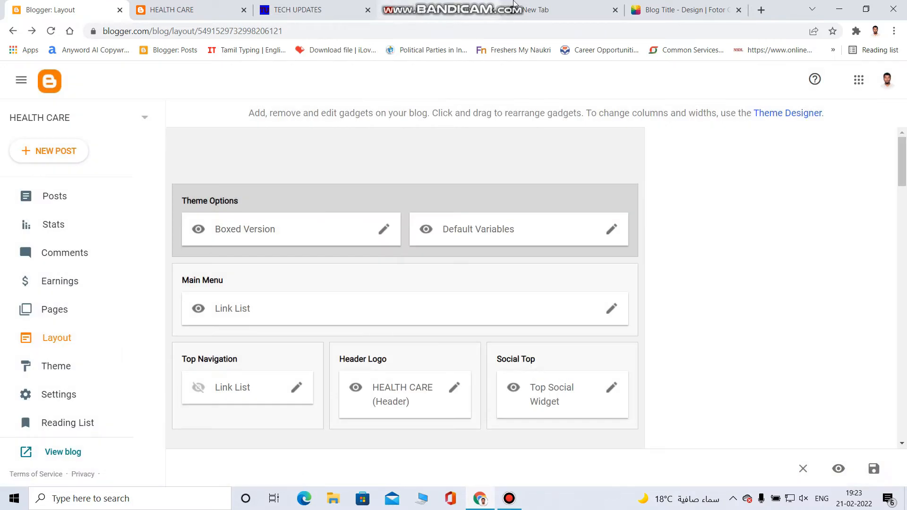
- Search Google for "blogger header image size" in the empty browser tab
left_click(543, 10)
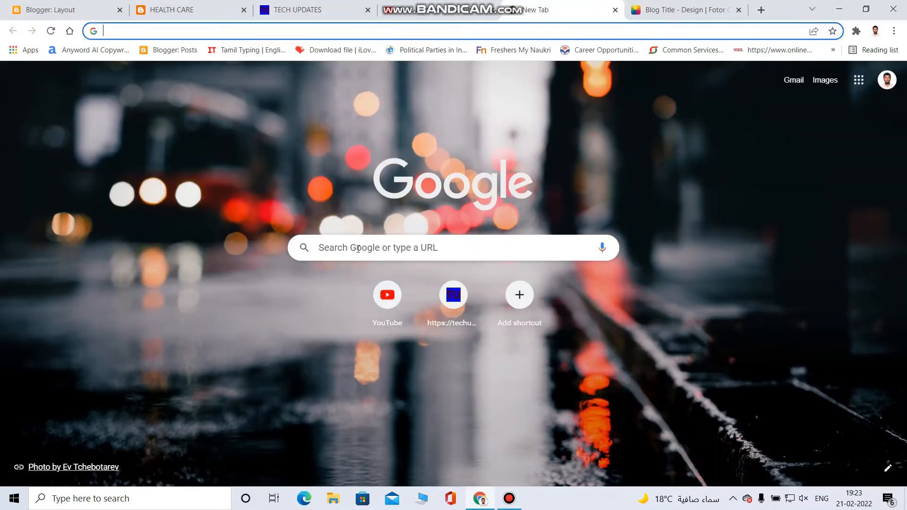
left_click(358, 249)
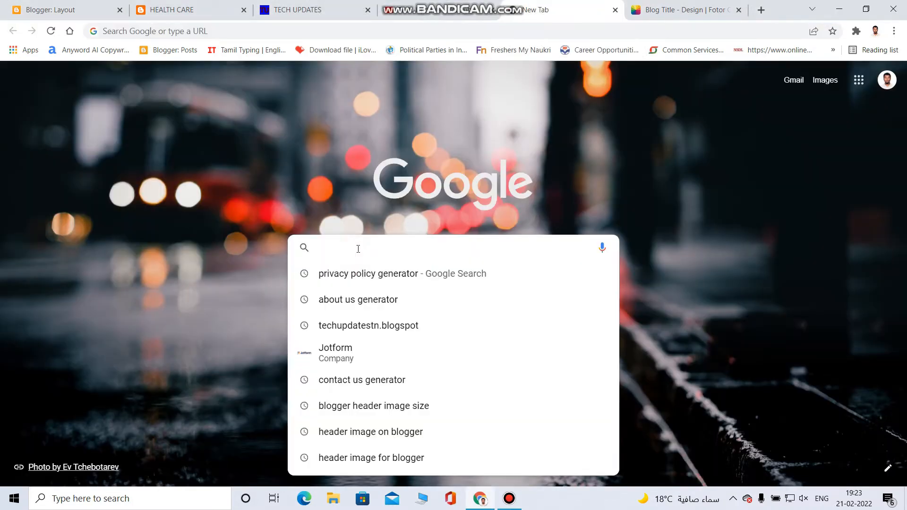
left_click(389, 410)
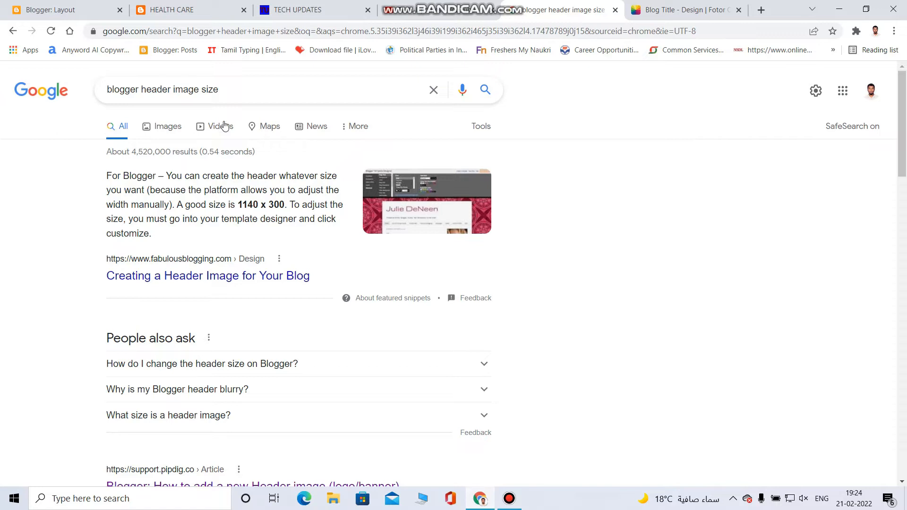
- Refine the search to "blogger header image size for blogger" and read the recommended dimensions in the featured answer
left_click(227, 87)
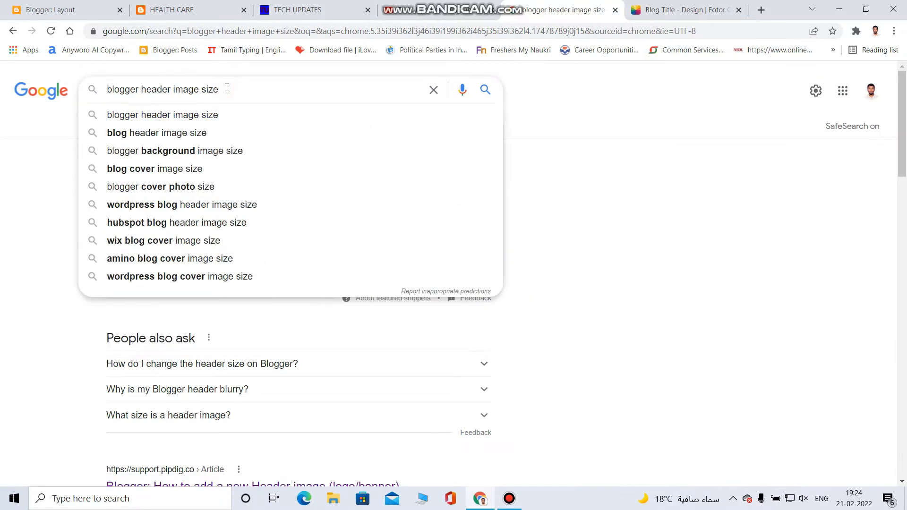
type("f")
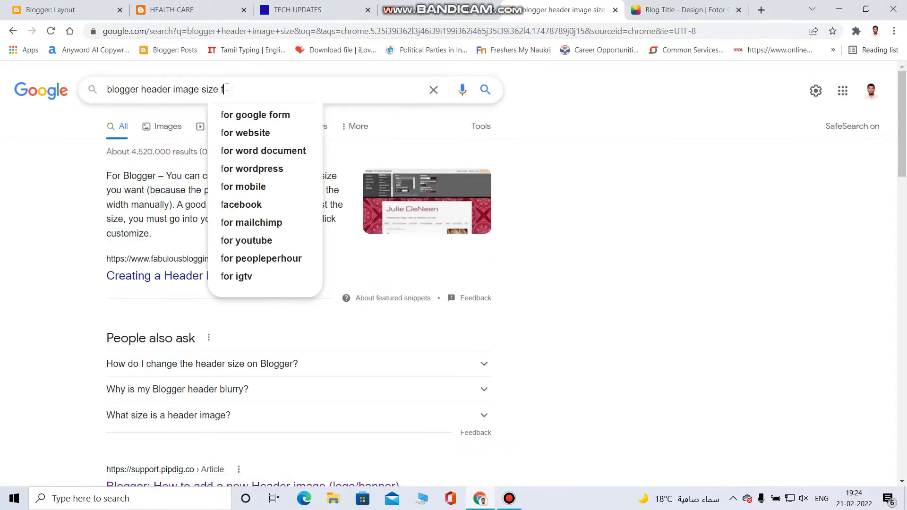
type("or blogg")
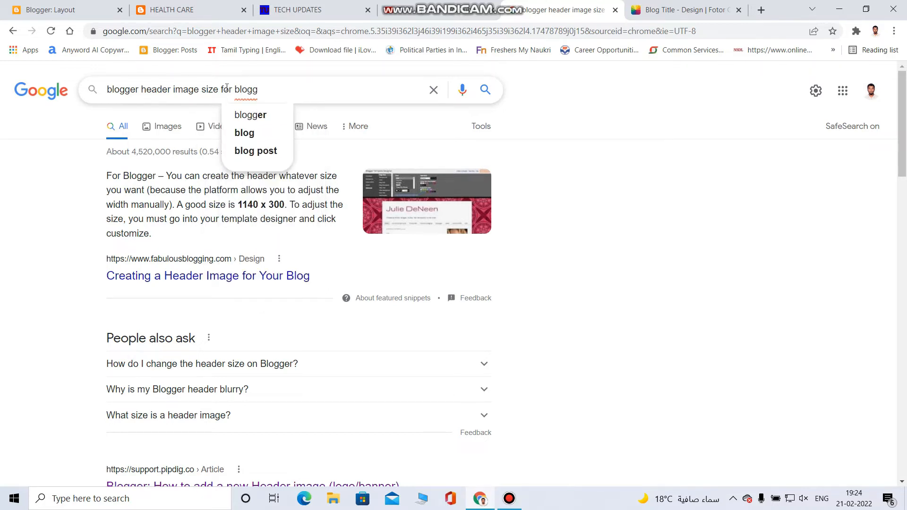
left_click(231, 113)
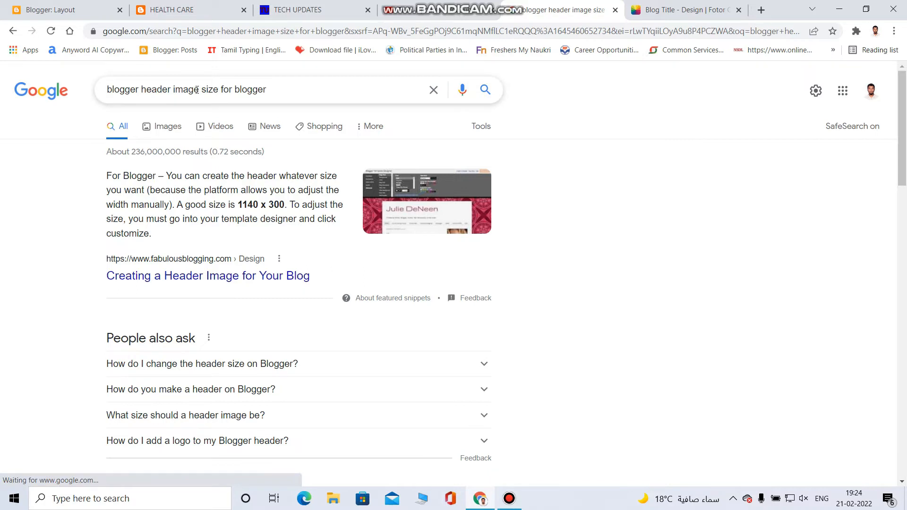
left_click_drag(261, 220, 258, 193)
left_click(260, 196)
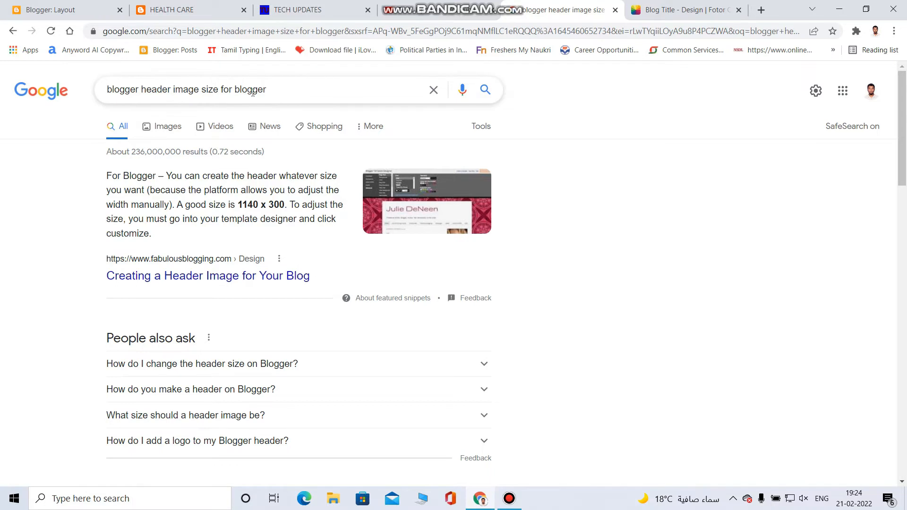
- Search for "blogger header logo size for blogger", examine the standard banner size, and check the TECH UPDATES blog's header logo
left_click(200, 92)
key("BackSpace")
key("BackSpace")
key("BackSpace")
key("BackSpace")
key("BackSpace")
type("logo")
key("Return")
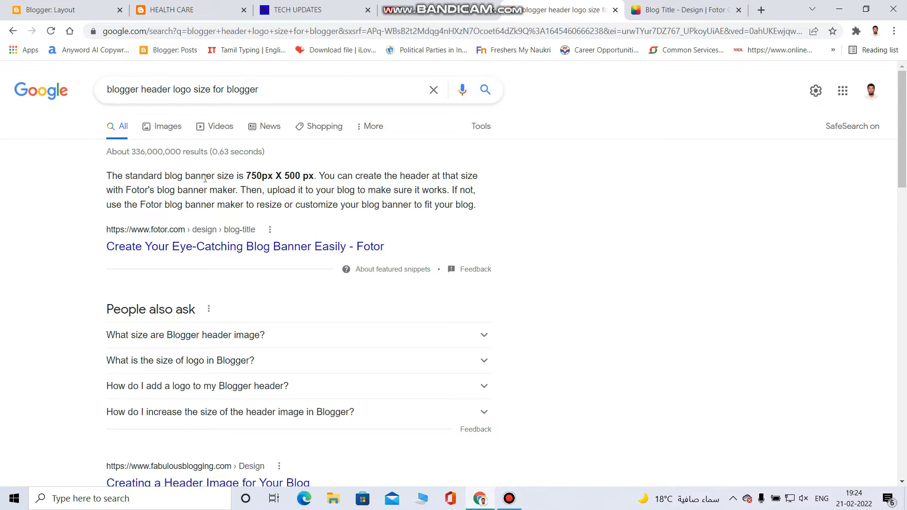
left_click_drag(248, 174, 317, 176)
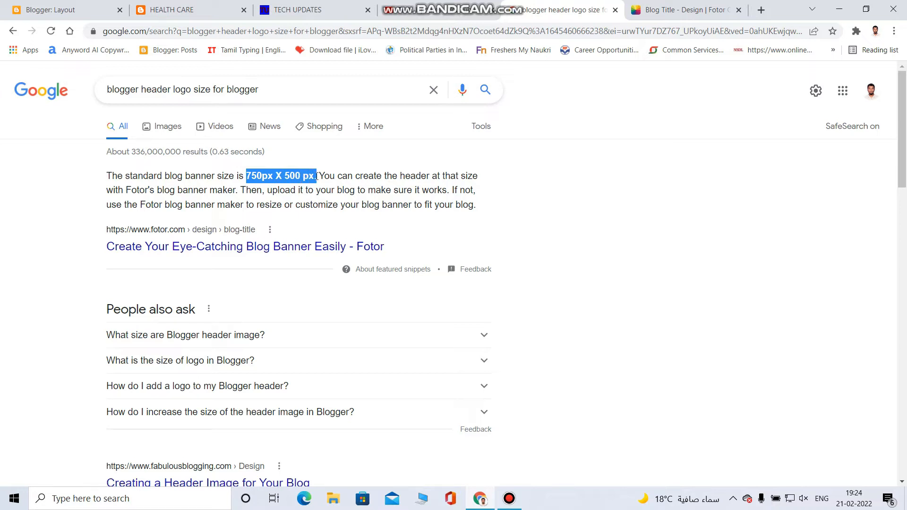
left_click(316, 176)
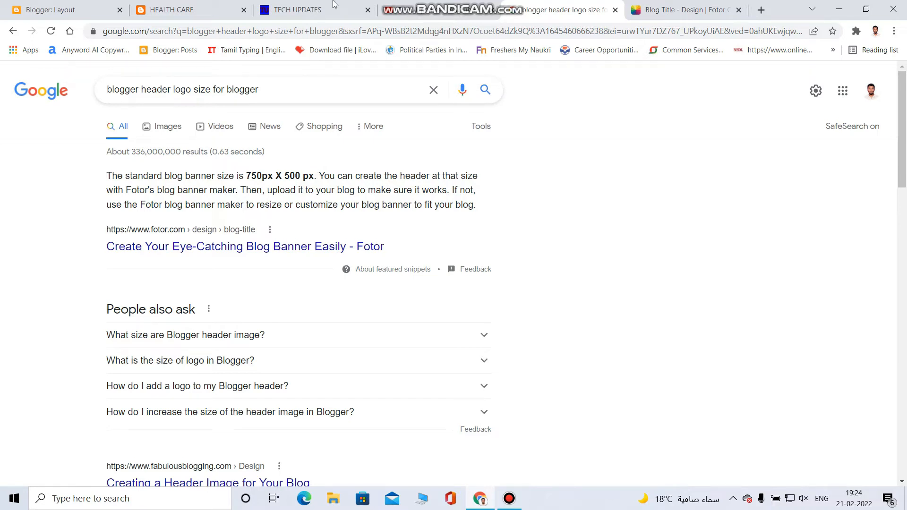
left_click(319, 16)
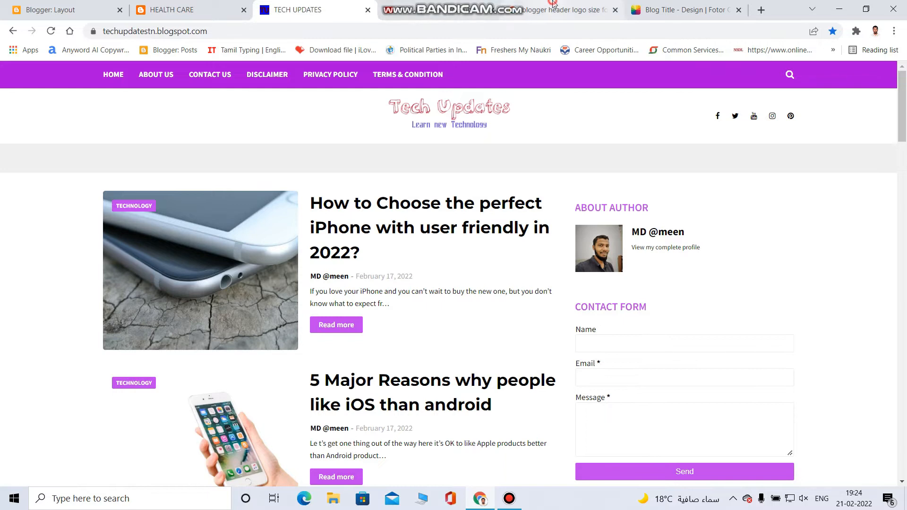
- Replace the Google search with fotor.com and open the Fotor home page
left_click(435, 4)
left_click_drag(268, 90, 80, 82)
type("fo")
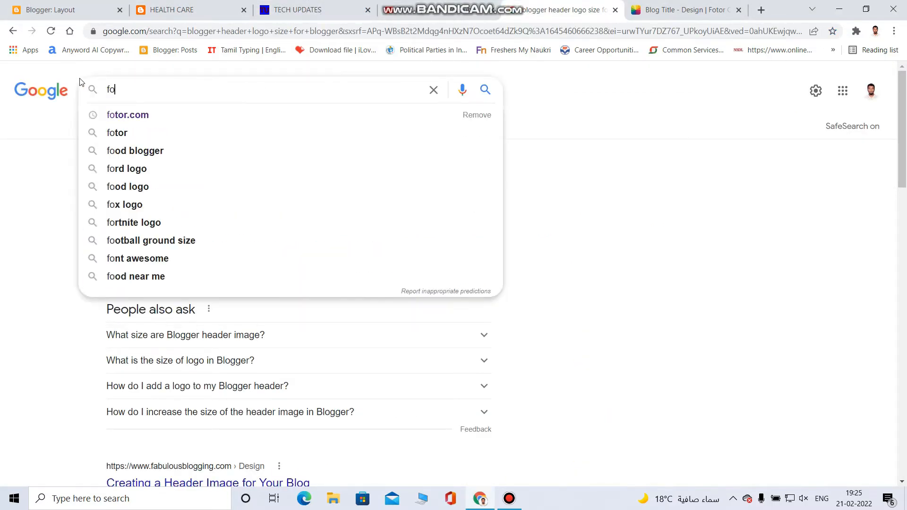
type("tor")
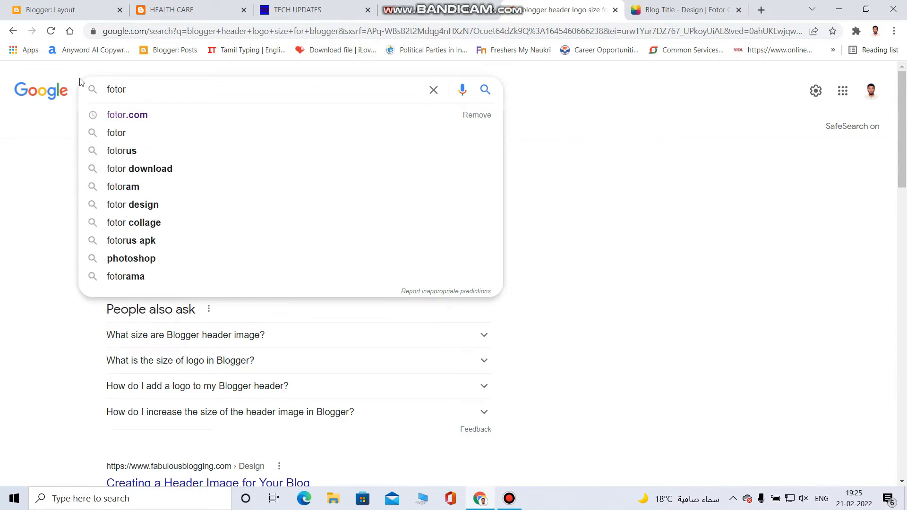
key("Down")
key("Return")
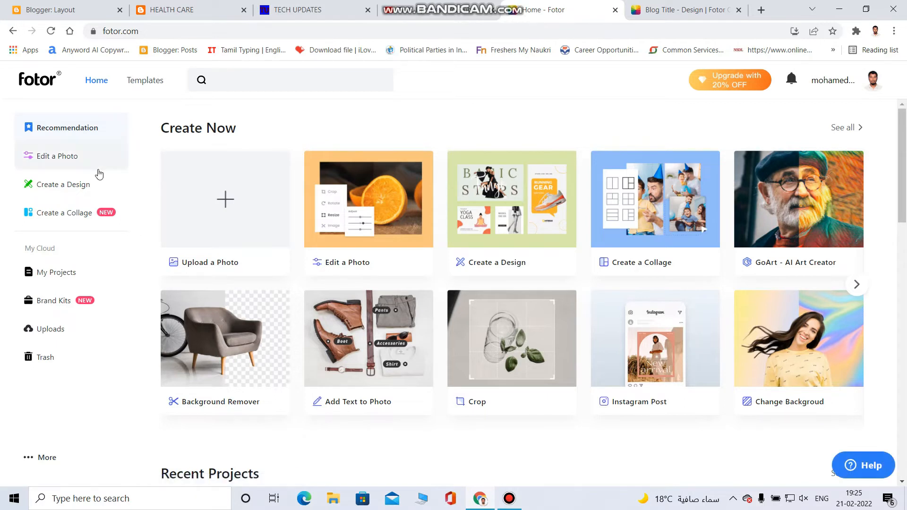
- Create a new Logo design in Fotor, close the leftover Fotor page, and check the existing Tech Updates blog title design
left_click(47, 185)
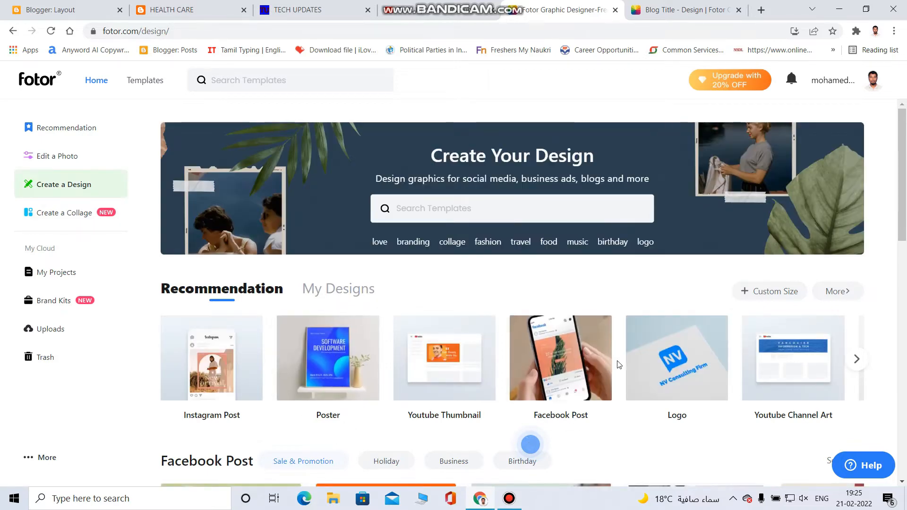
left_click(692, 362)
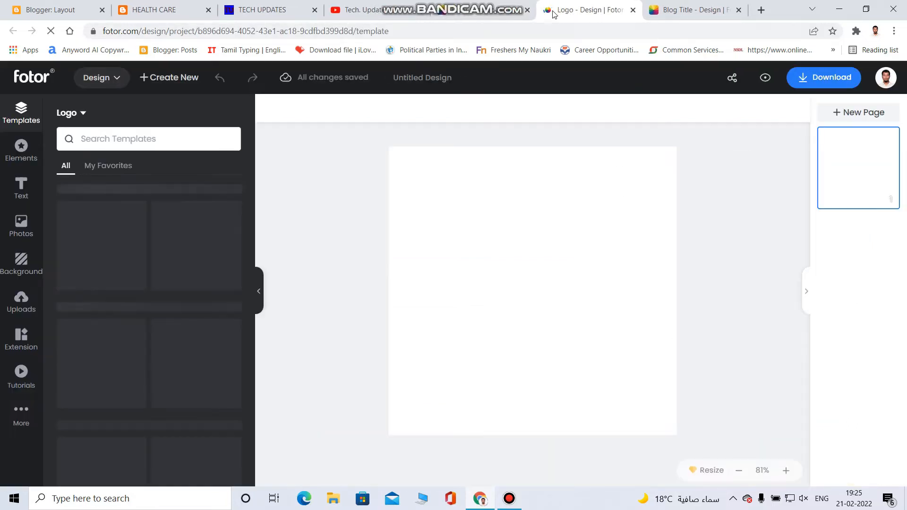
left_click(527, 10)
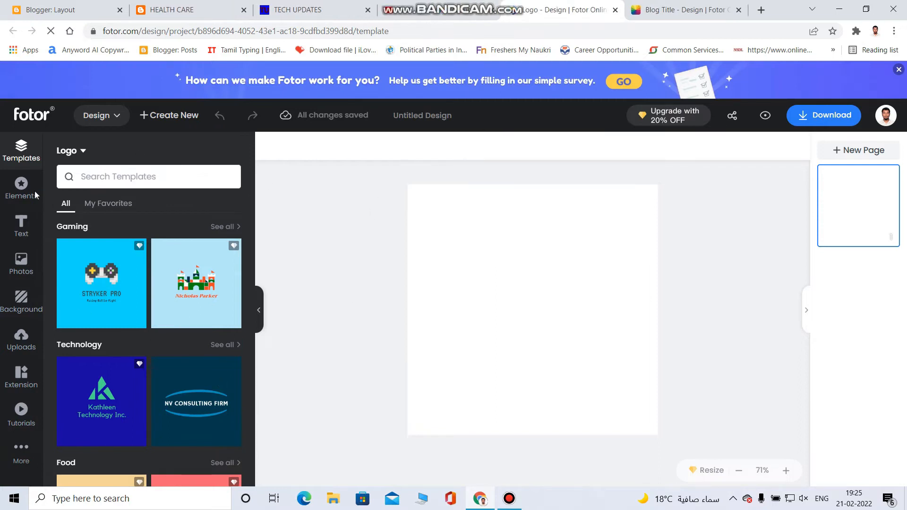
left_click(674, 7)
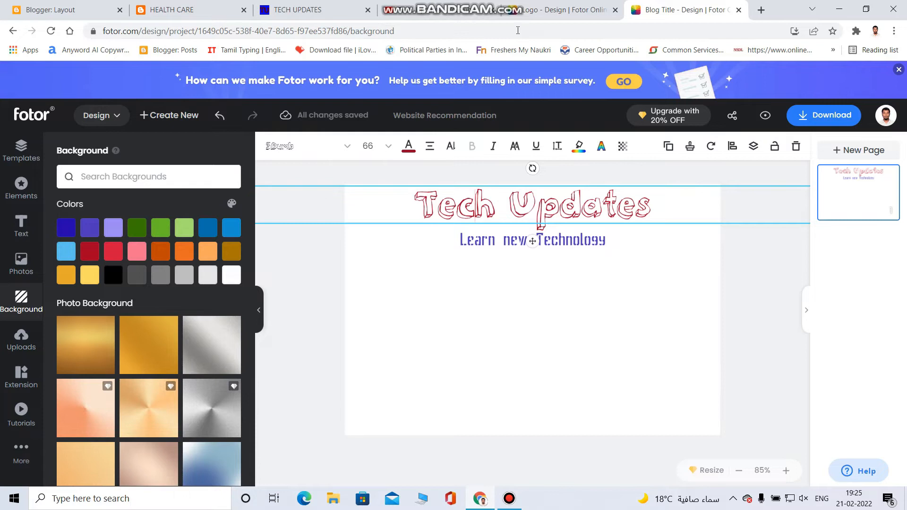
left_click(553, 4)
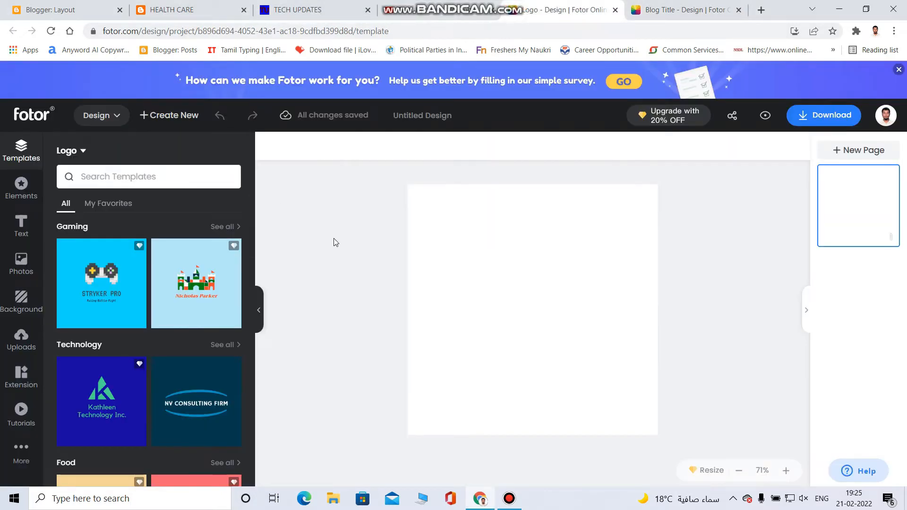
- Search the design types for "blog", switch the templates to Blog Title, and apply the "Developing Brand Power" wave template
left_click(100, 177)
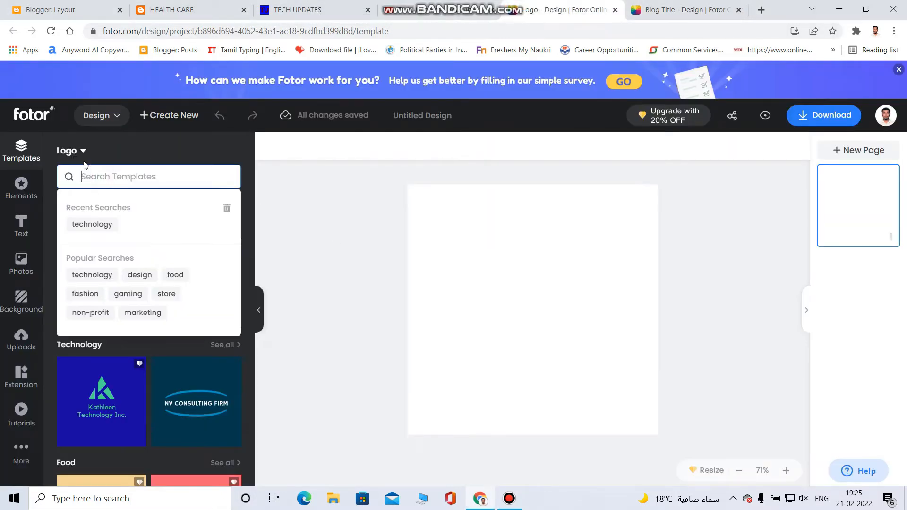
left_click(83, 151)
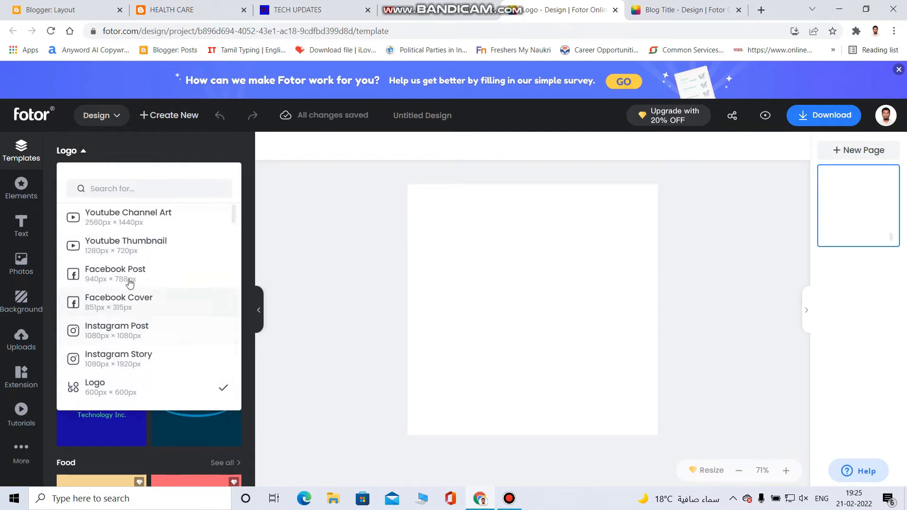
left_click(134, 190)
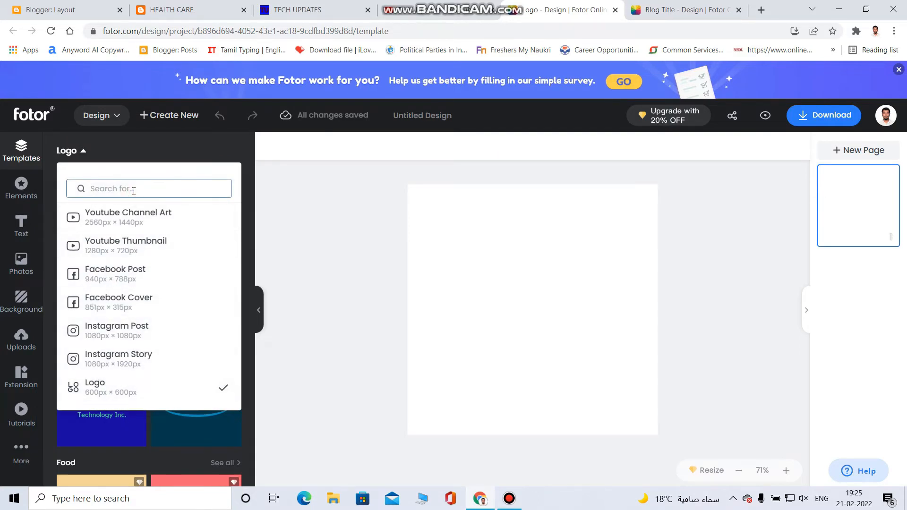
type("blog")
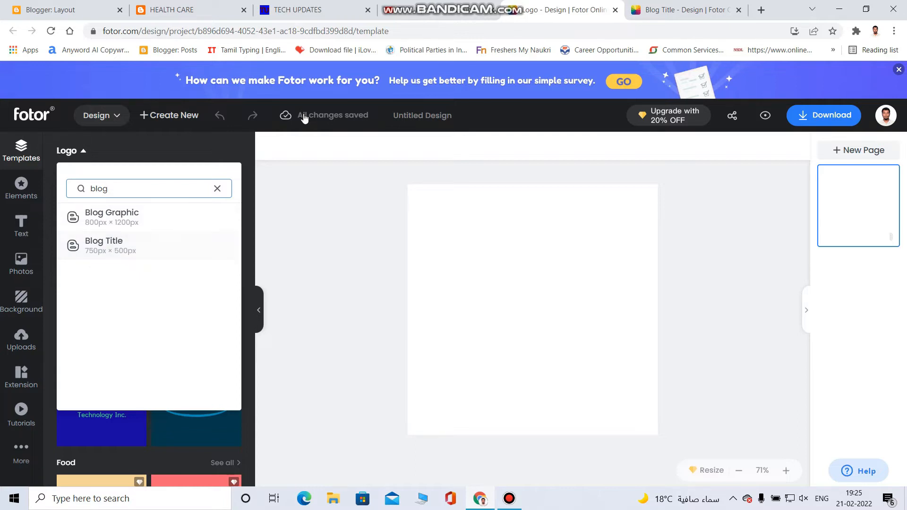
left_click(118, 244)
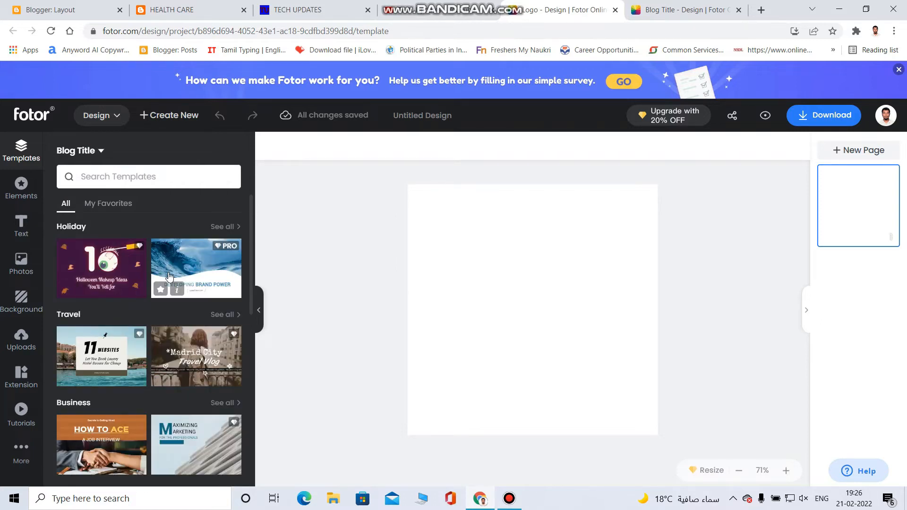
left_click(170, 257)
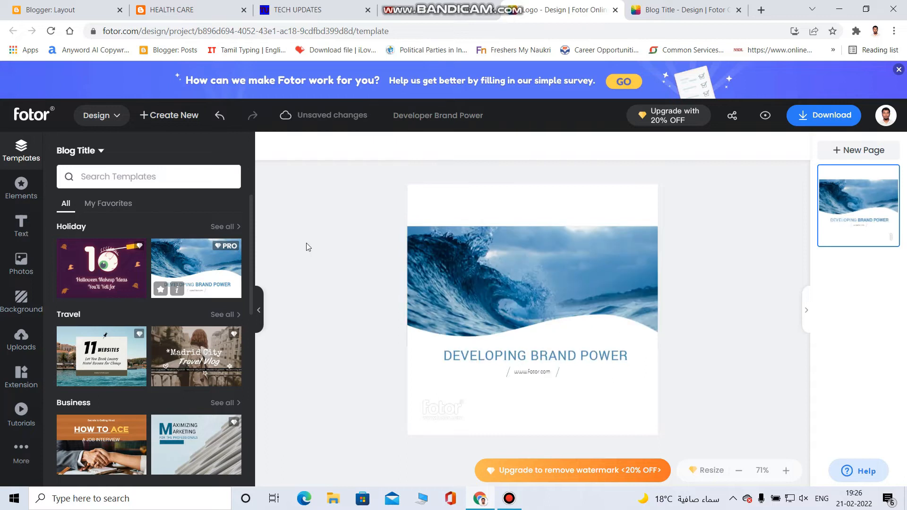
left_click(504, 355)
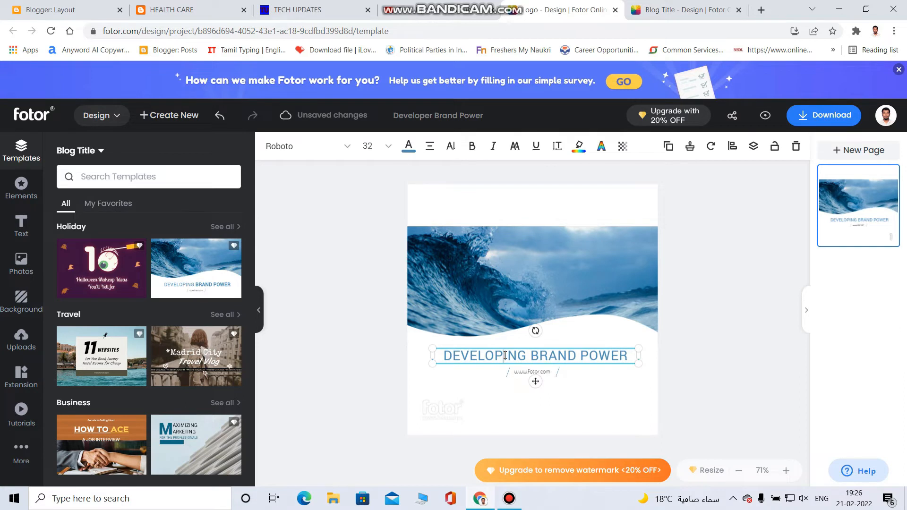
left_click(533, 358)
left_click_drag(627, 357, 444, 357)
key("BackSpace")
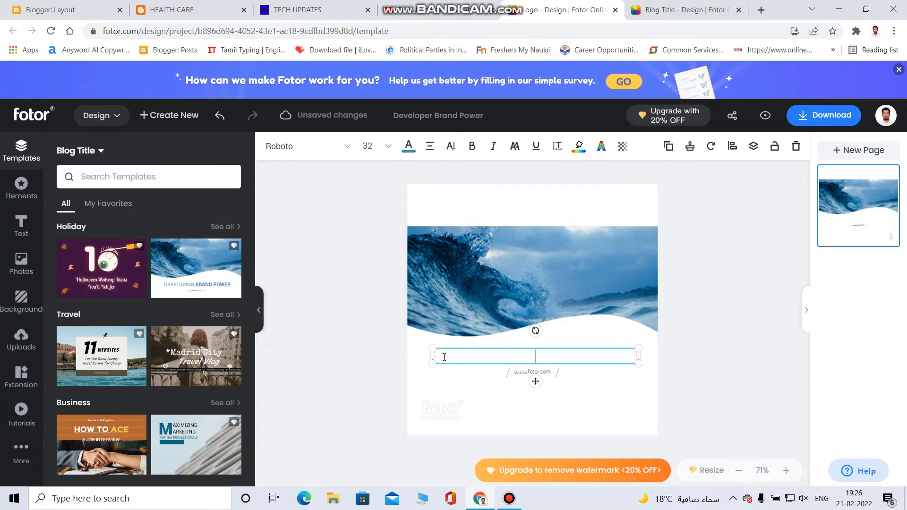
key("Caps_Lock")
type("HE")
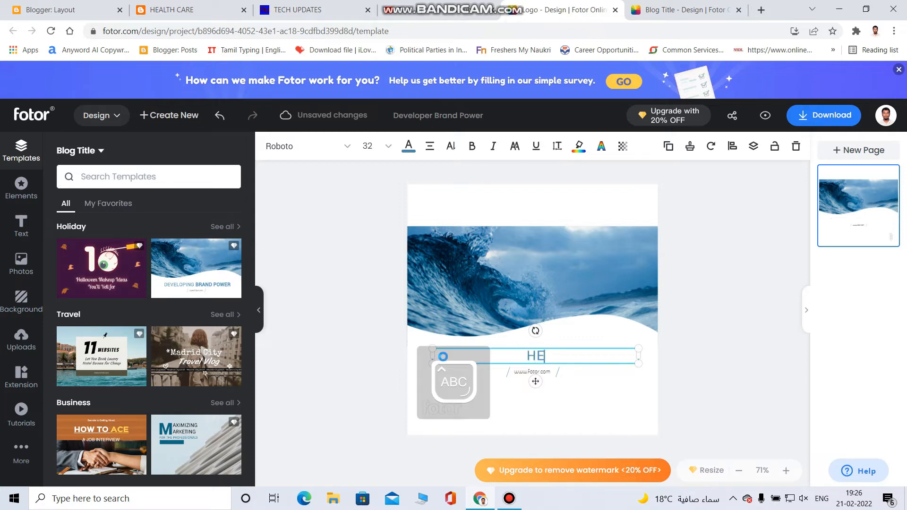
type("ALTH CARE")
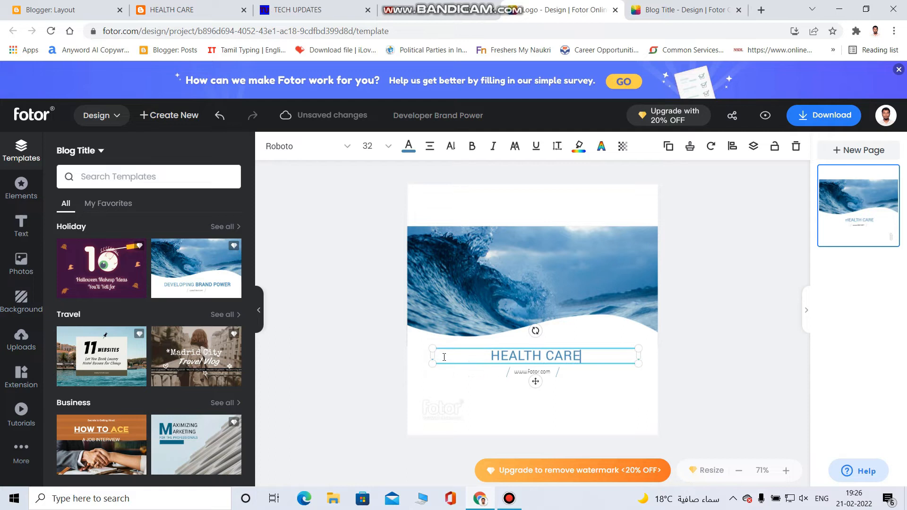
left_click(530, 376)
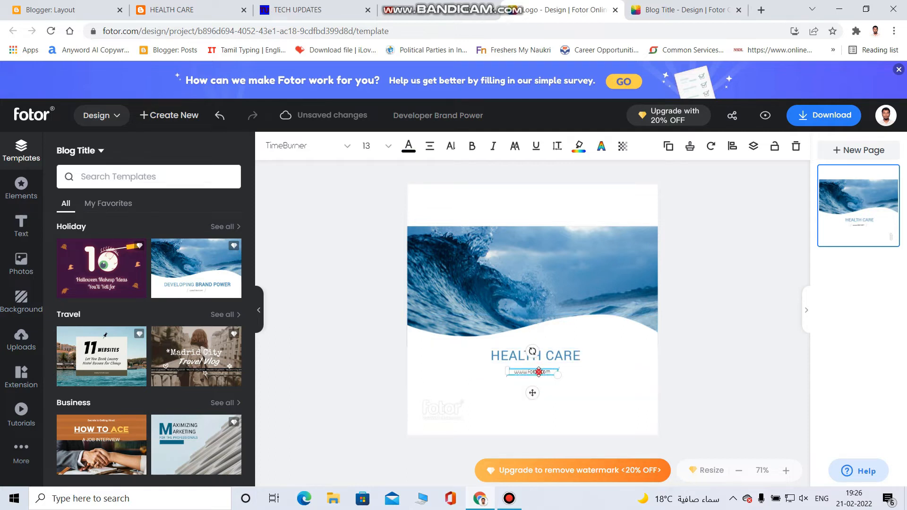
key("Delete")
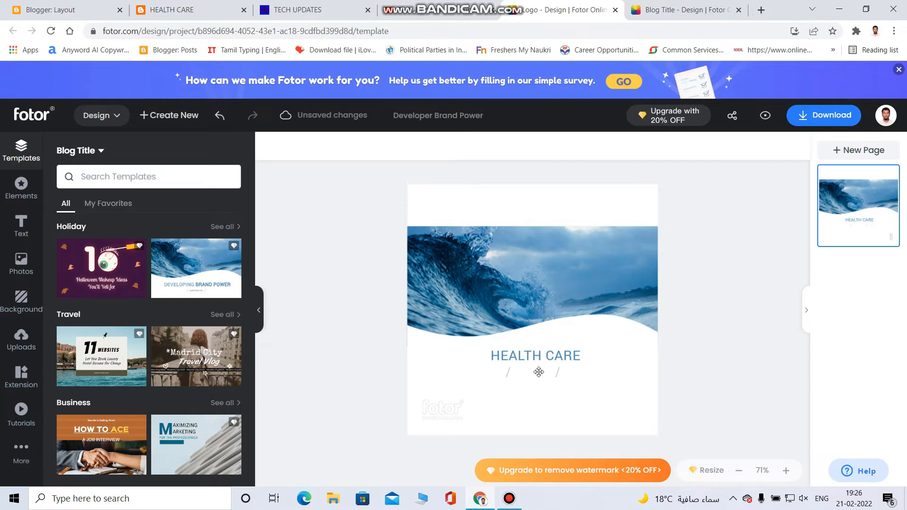
- Check the heading and tagline layout in the existing Tech Updates title design, and return to the logo design
left_click(709, 7)
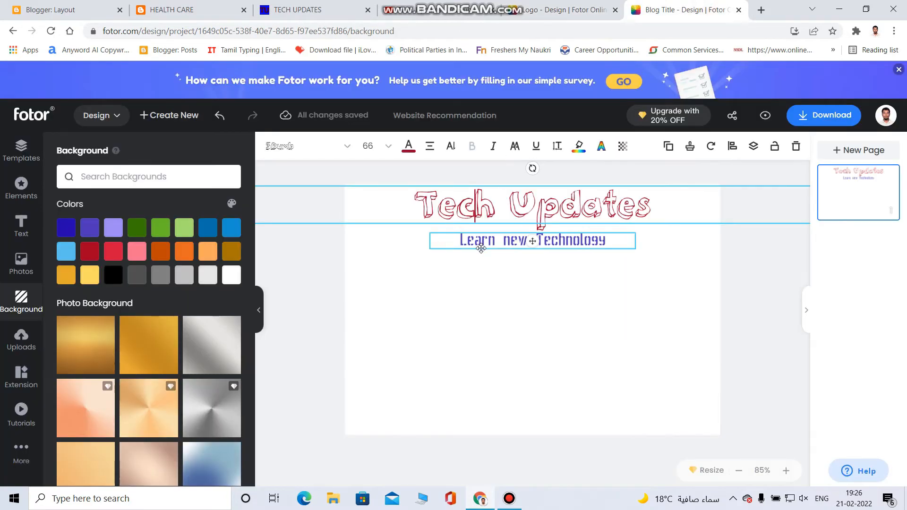
left_click(481, 248)
left_click(500, 211)
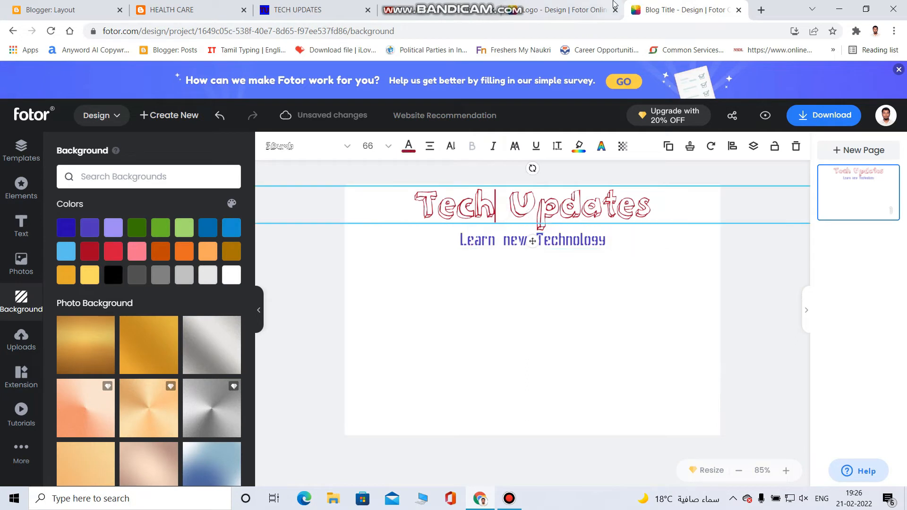
left_click(596, 6)
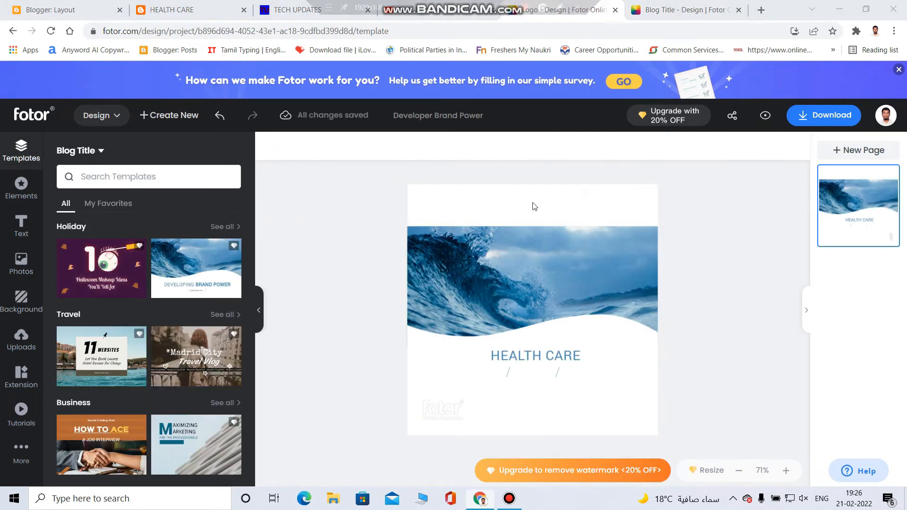
- Move the HEALTH CARE heading up onto the wave image and compare its placement with the Tech Updates title design
left_click(521, 352)
left_click_drag(534, 382, 534, 269)
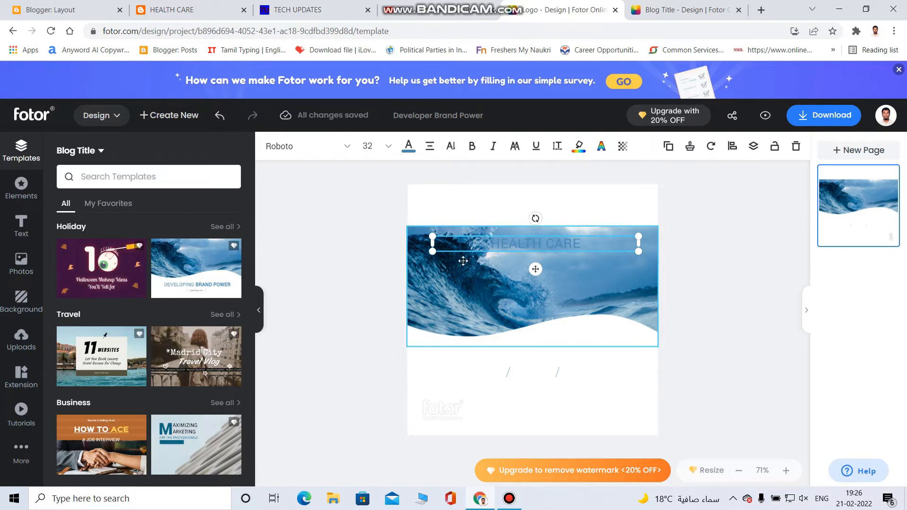
key("ctrl+Tab")
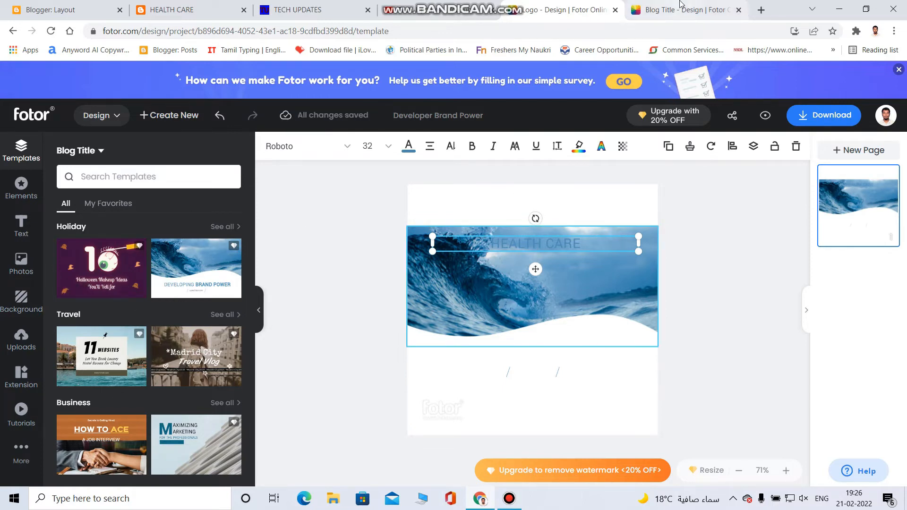
left_click(499, 206)
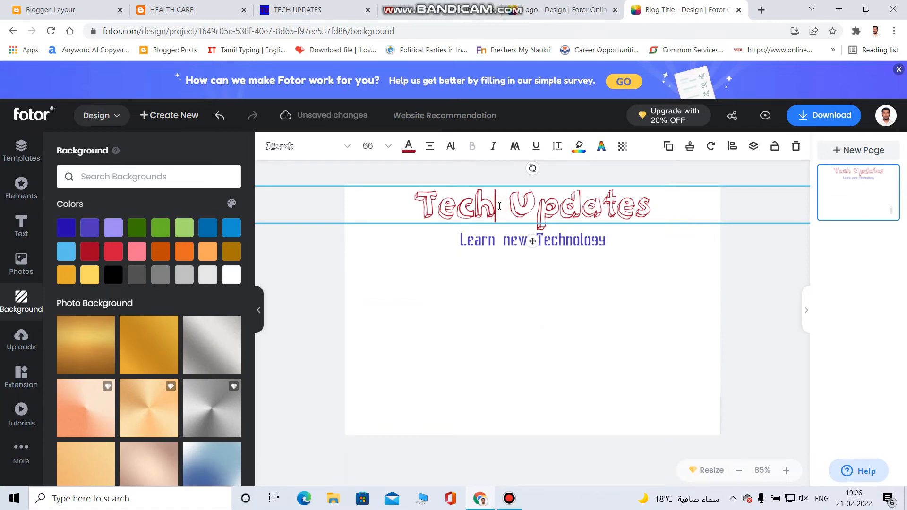
left_click(427, 205)
key("ctrl+shift+Tab")
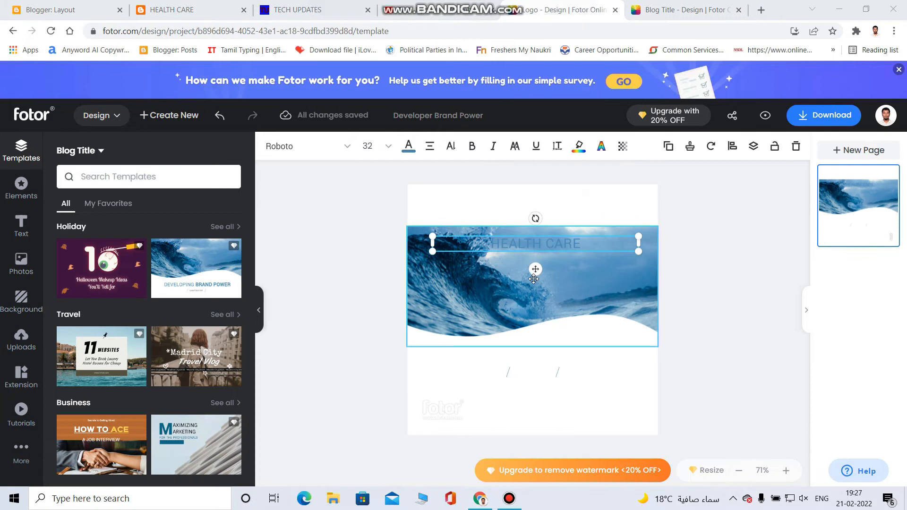
- Delete the wave photo from its image frame, keeping the frame element itself
left_click(577, 313)
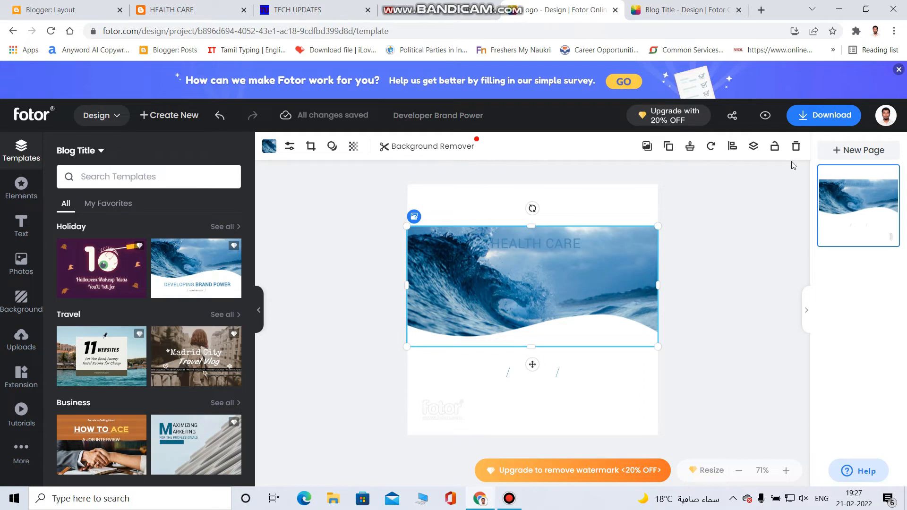
left_click(794, 151)
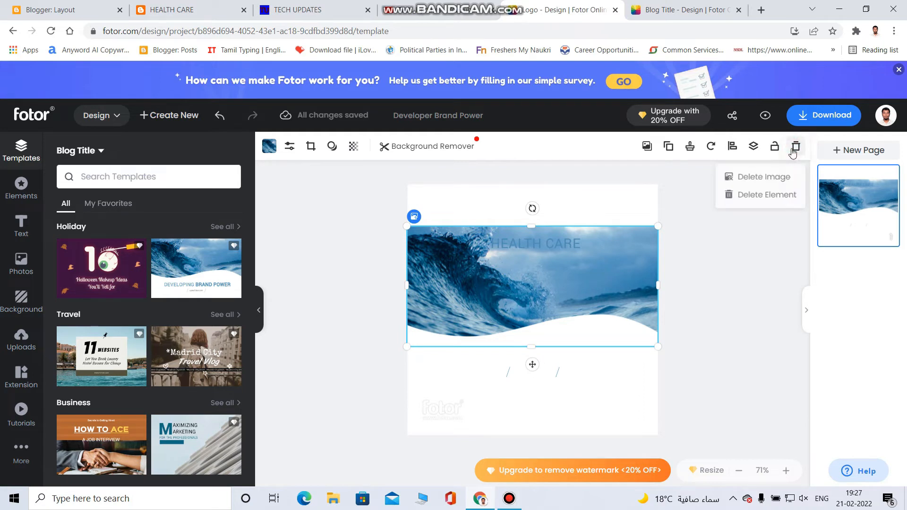
left_click(754, 178)
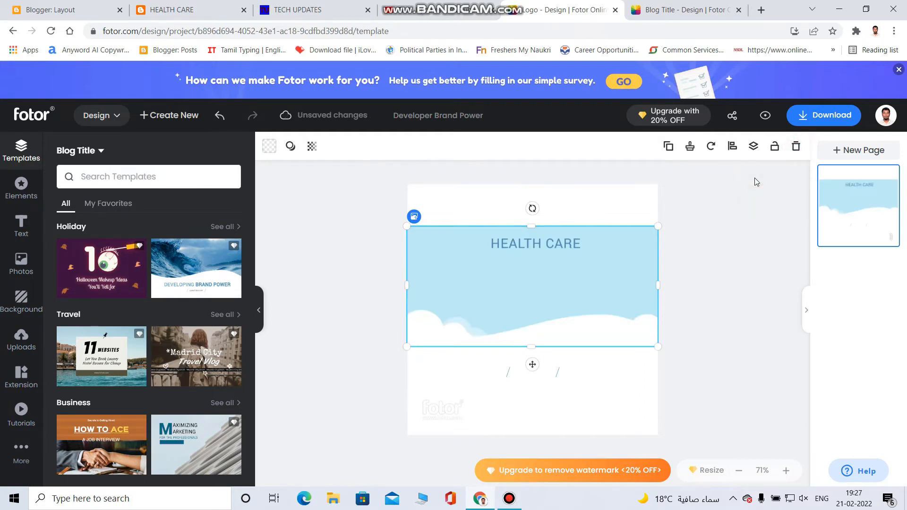
left_click(563, 295)
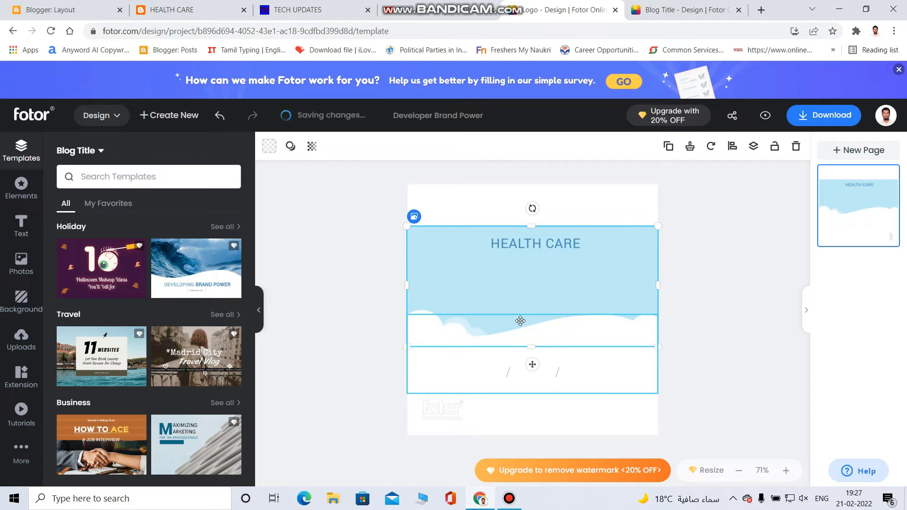
- Set the HEALTH CARE heading's font size to 44 and move it to the centre of the canvas's upper edge
left_click(522, 245)
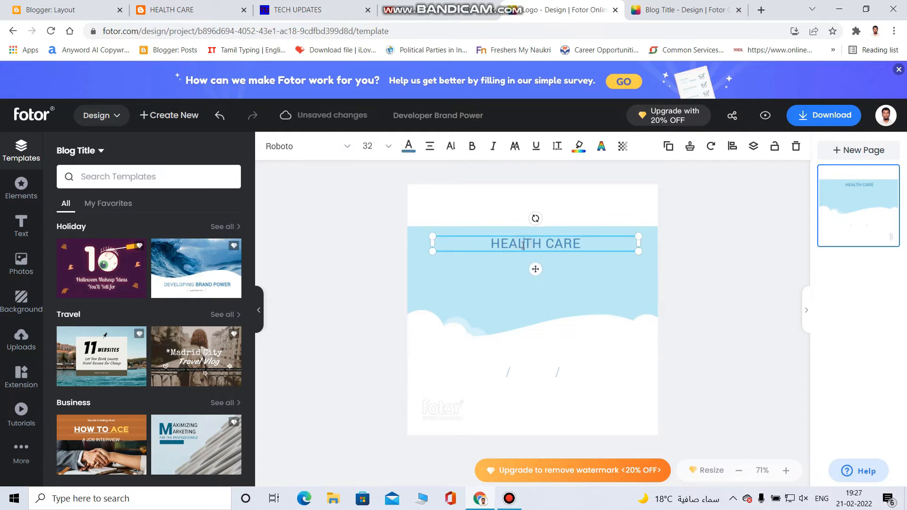
left_click(385, 146)
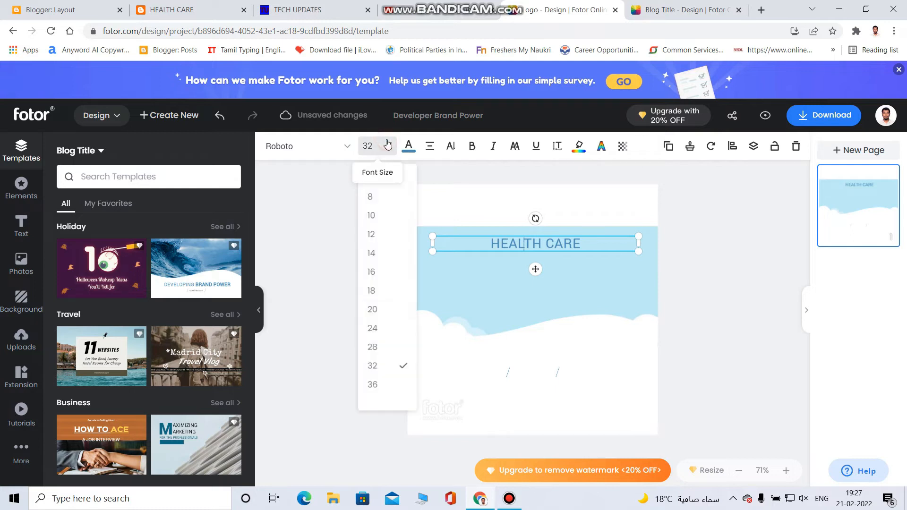
left_click_drag(415, 269, 422, 346)
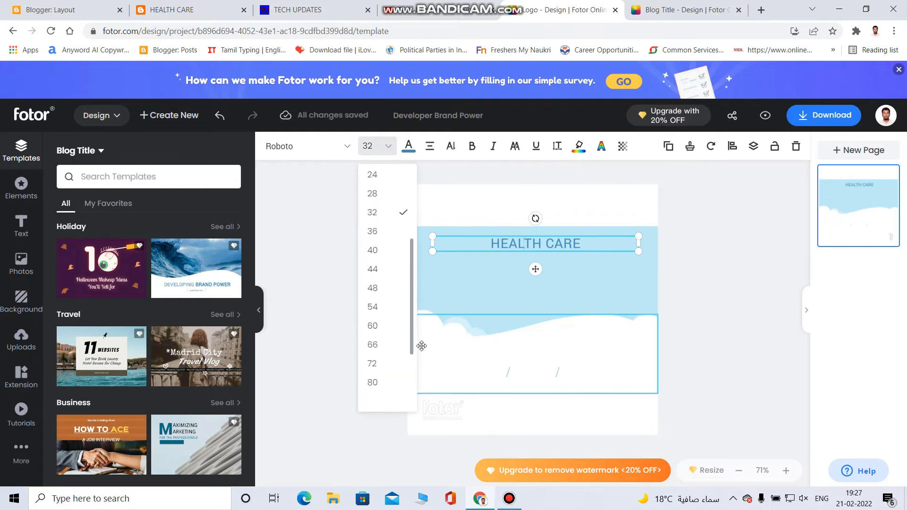
left_click(373, 254)
left_click(373, 263)
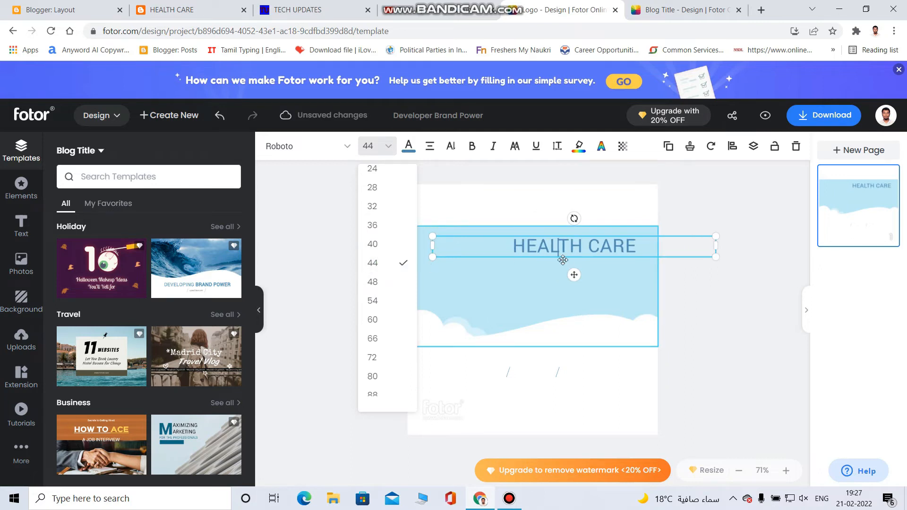
left_click_drag(563, 245, 508, 245)
left_click(513, 245)
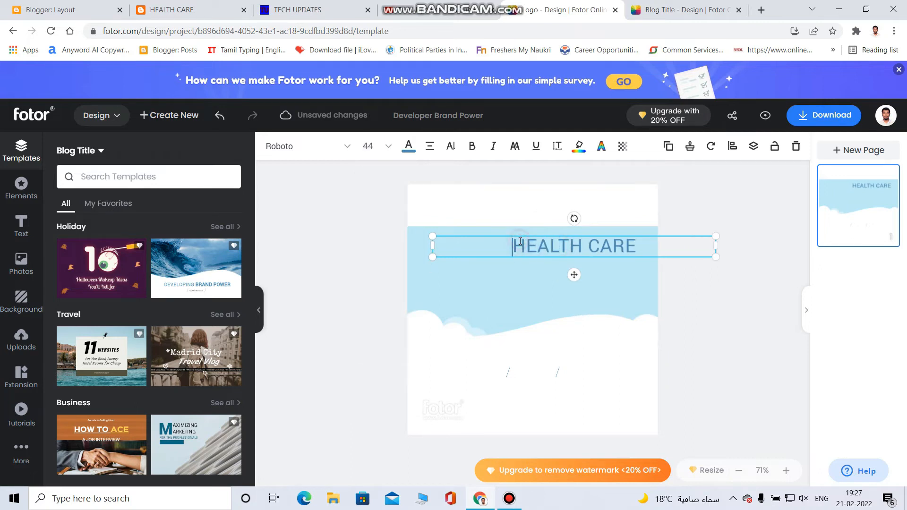
left_click_drag(573, 274, 533, 235)
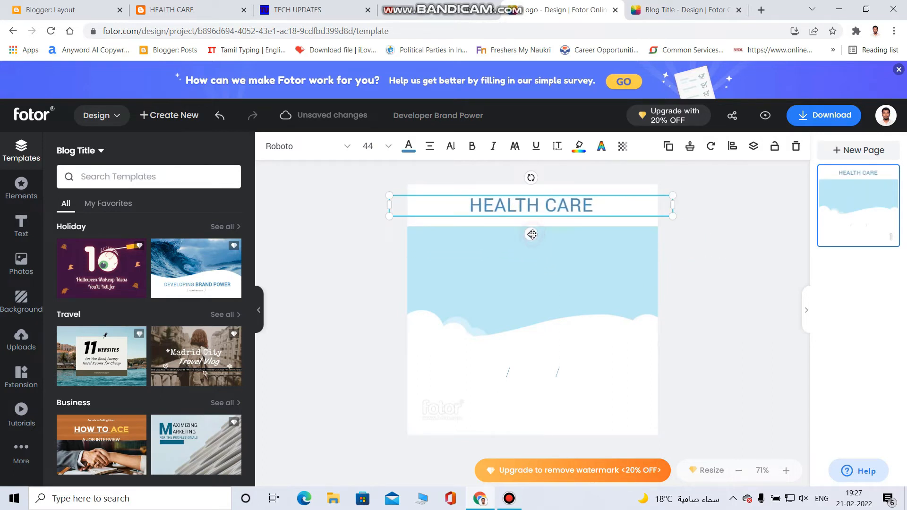
- Delete the light-blue cloud frame and try to delete the slash marks below it
left_click(531, 295)
key("Delete")
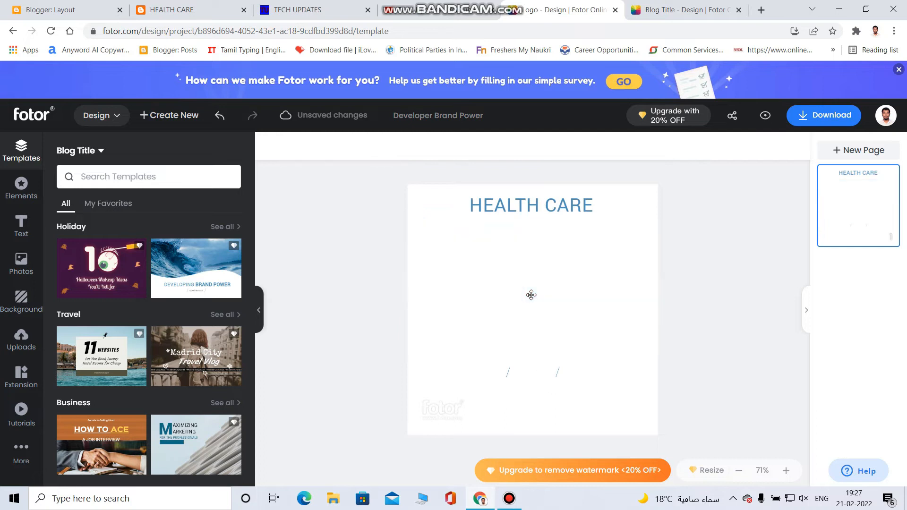
left_click(533, 371)
key("Delete")
- Compare the header areas of the HEALTH CARE and TECH UPDATES blogs, and return to the logo design
left_click(174, 6)
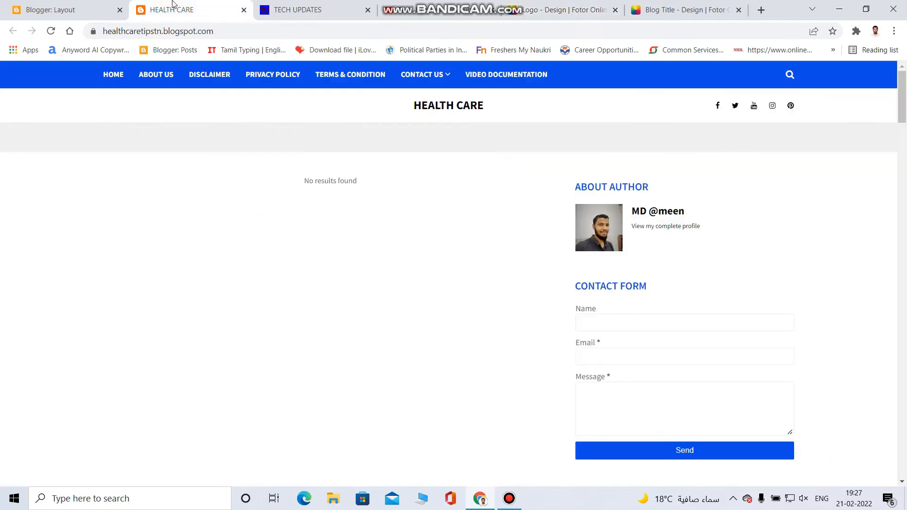
left_click(302, 5)
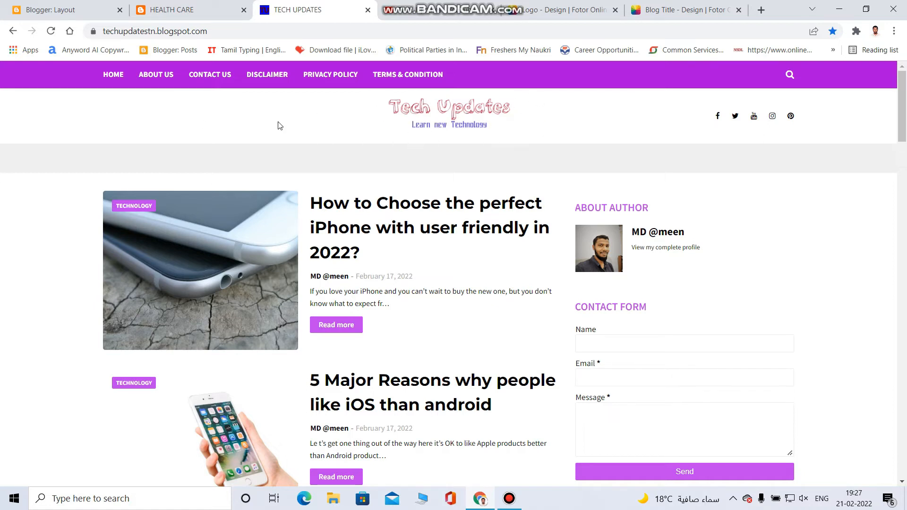
left_click(570, 4)
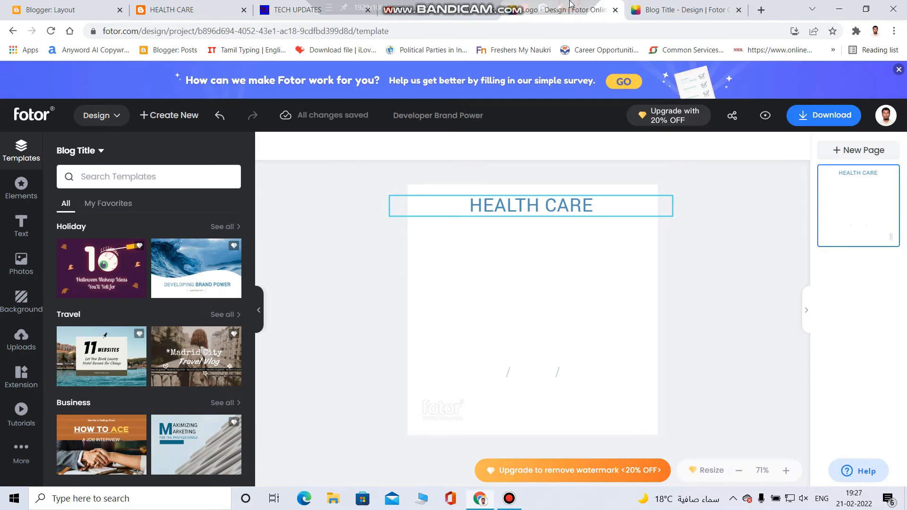
- Change the HEALTH CARE heading's font to the outlined 3Dumb typeface
left_click(518, 207)
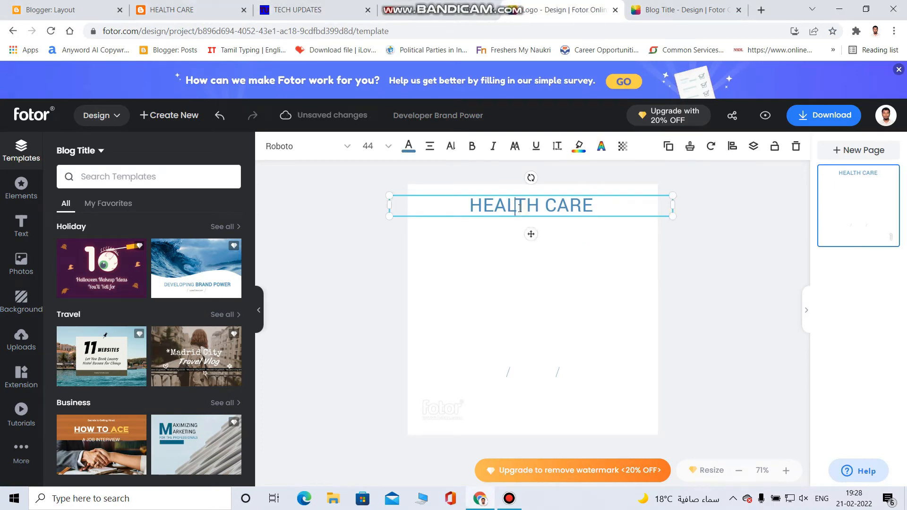
left_click(336, 146)
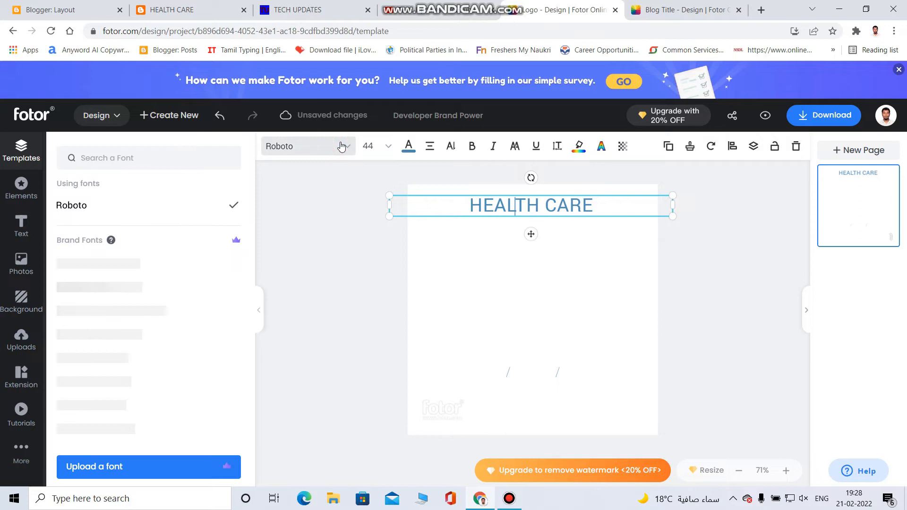
left_click(89, 355)
left_click(99, 373)
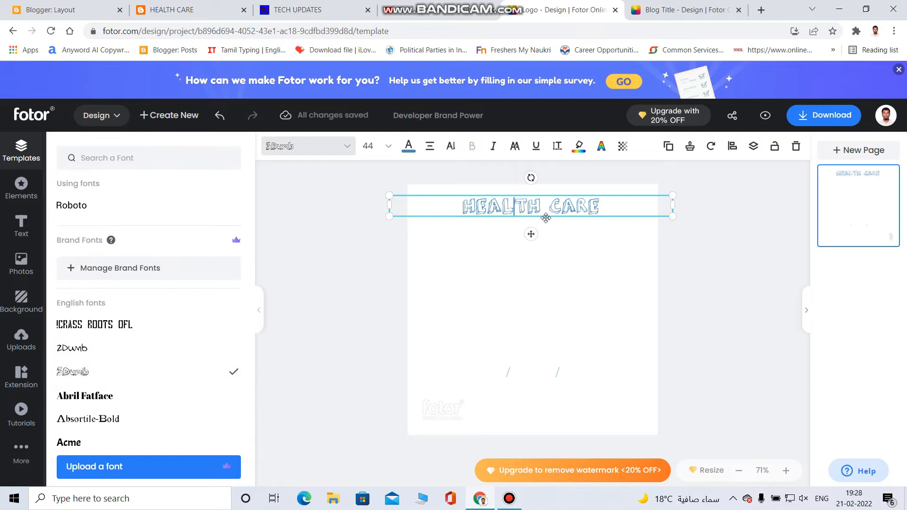
left_click(384, 147)
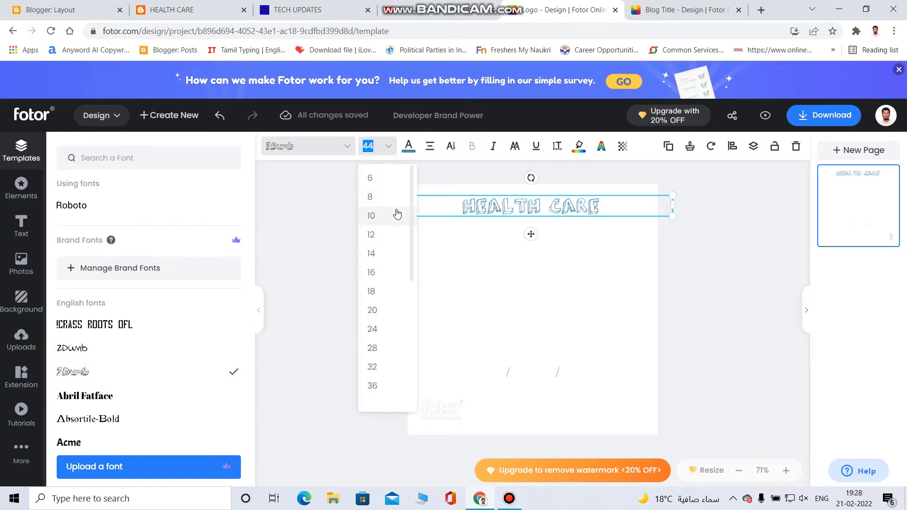
left_click(502, 235)
- Try red and black on the HEALTH CARE heading, and set its text colour to the medium violet preset
left_click(505, 200)
left_click(506, 204)
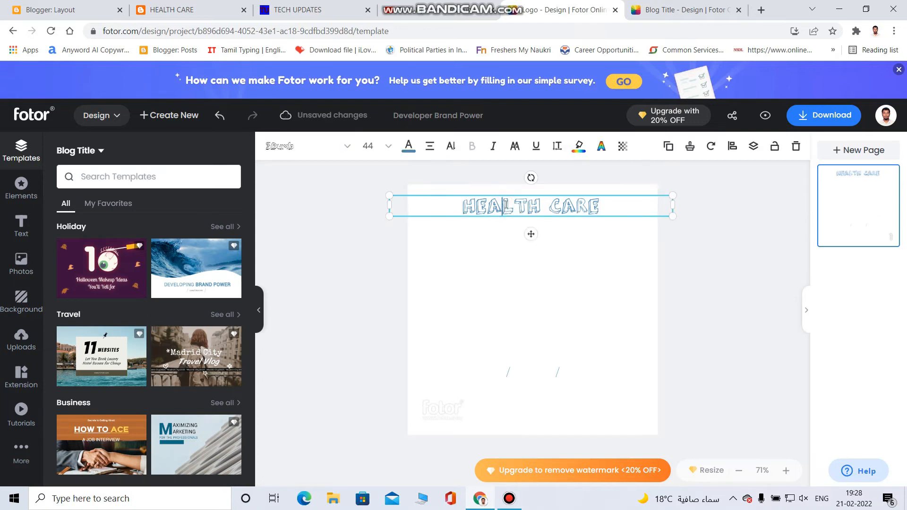
left_click(409, 148)
left_click(106, 373)
left_click(116, 399)
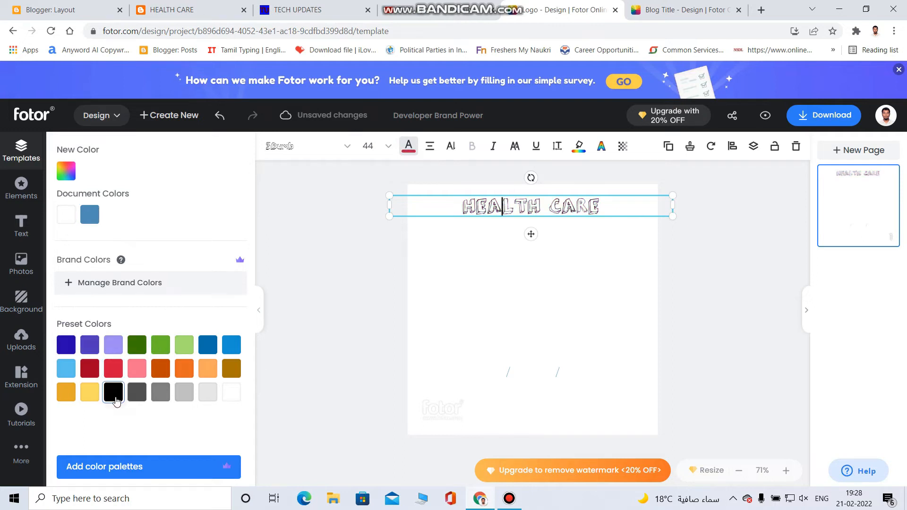
left_click(87, 349)
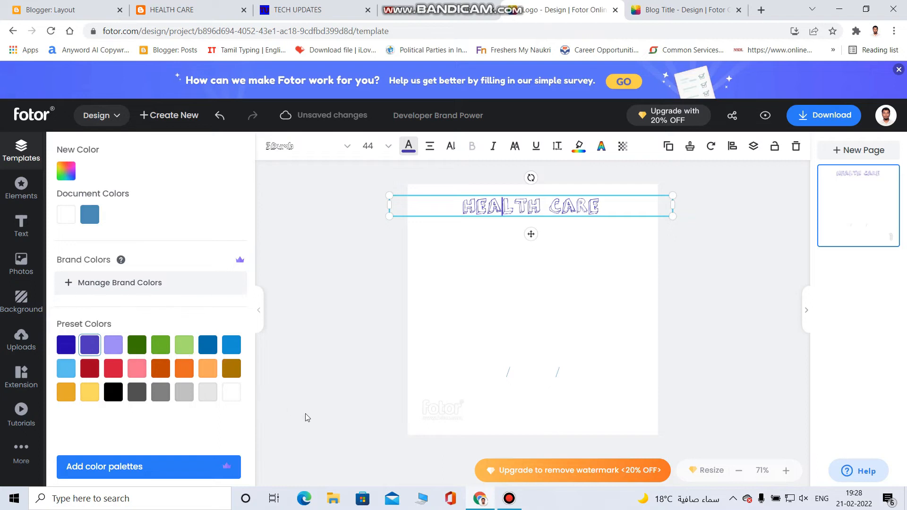
left_click(485, 309)
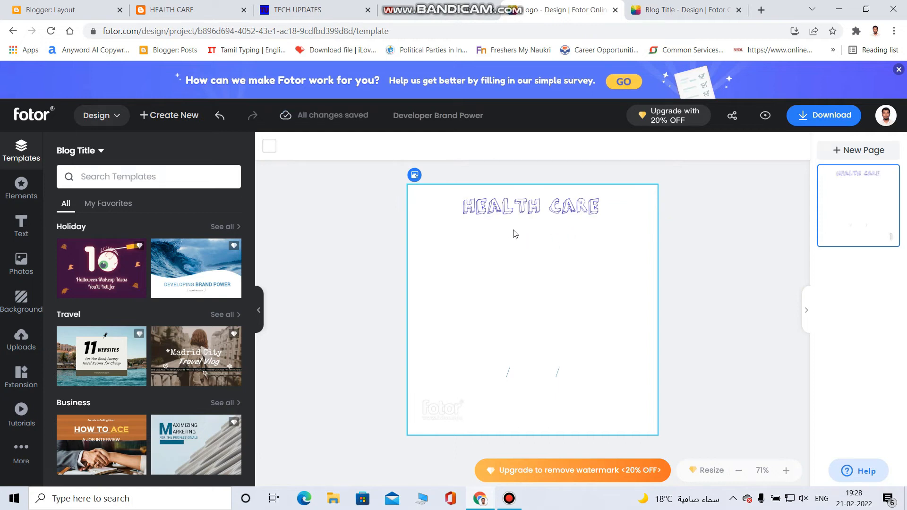
- Add a subheading reading JGCJHKJJK and place it directly beneath the HEALTH CARE heading
left_click(18, 229)
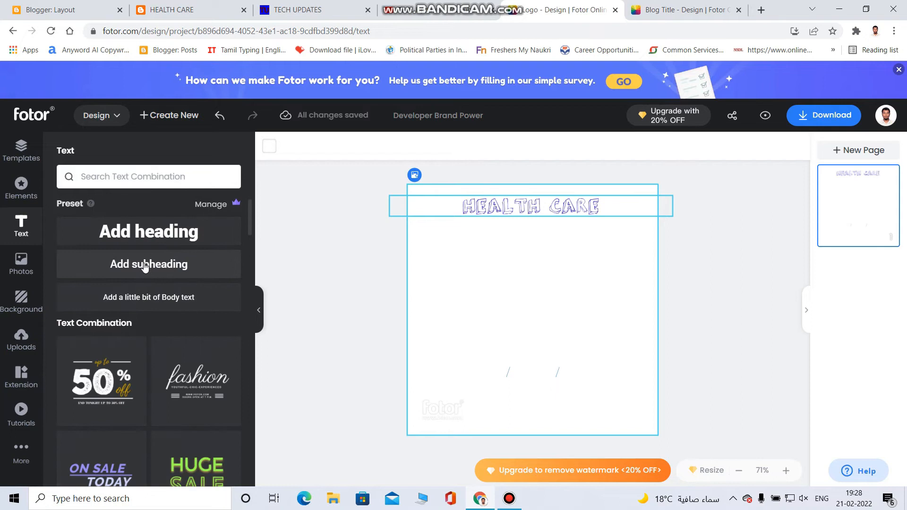
left_click(144, 266)
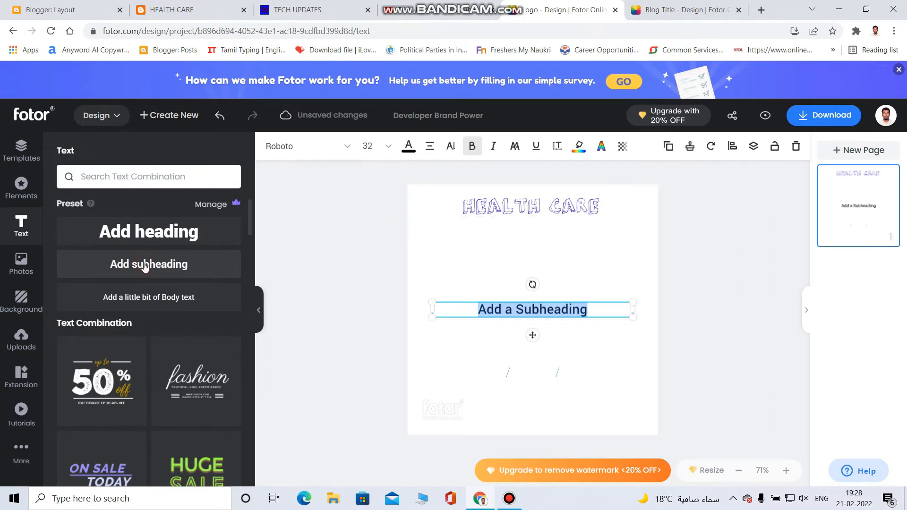
left_click(567, 319)
left_click(591, 309)
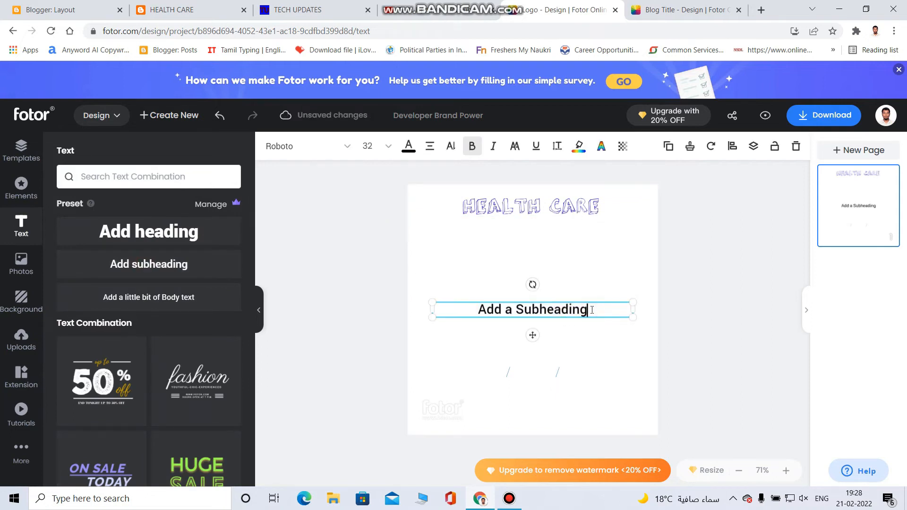
key("BackSpace")
key("BackSpace")
key("BackSpace")
key("BackSpace")
key("BackSpace")
key("BackSpace")
key("BackSpace")
key("BackSpace")
key("BackSpace")
key("BackSpace")
key("BackSpace")
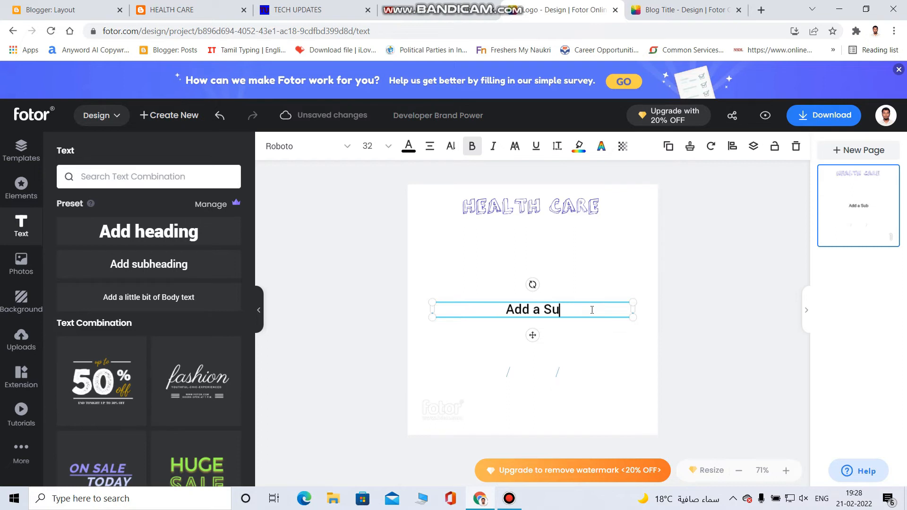
key("BackSpace")
key("BackSpace")
key("BackSpace")
key("BackSpace")
key("BackSpace")
type("JGC")
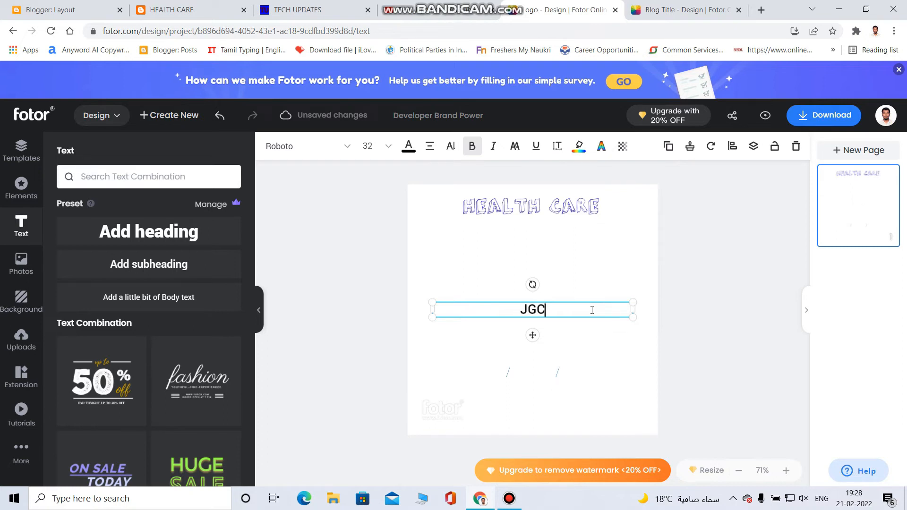
type("JHKJJK")
left_click_drag(532, 335, 531, 258)
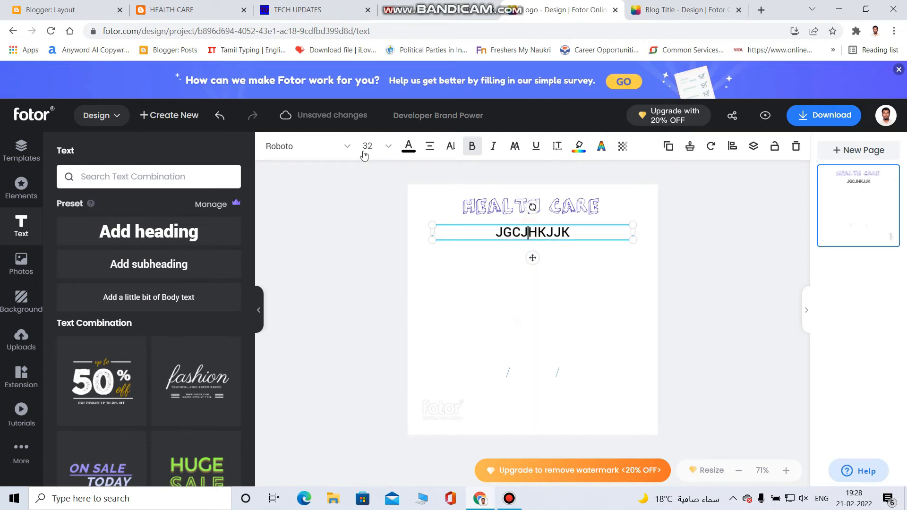
left_click(333, 146)
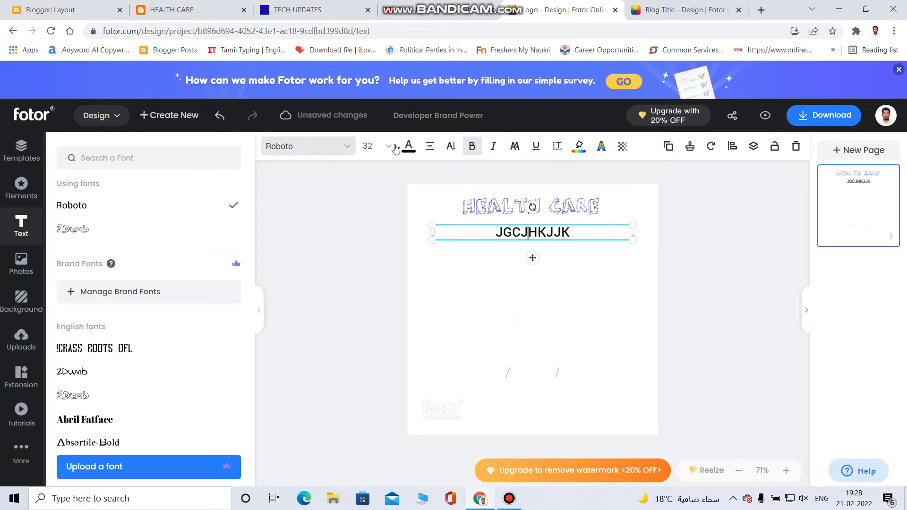
left_click(558, 279)
- Clear the subheading's text and delete its text box from below the HEALTH CARE heading
left_click(570, 232)
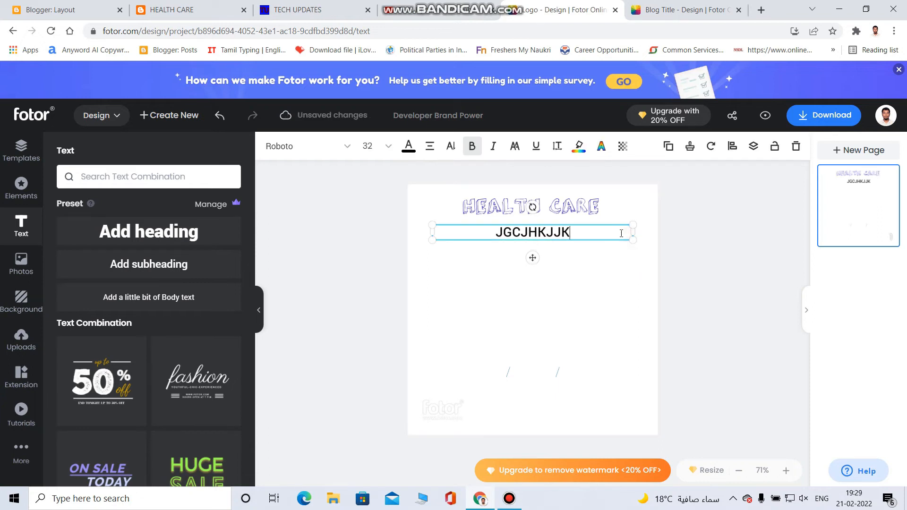
key("BackSpace")
key("BackSpace")
key("BackSpace")
key("BackSpace")
key("BackSpace")
key("BackSpace")
key("BackSpace")
key("BackSpace")
key("BackSpace")
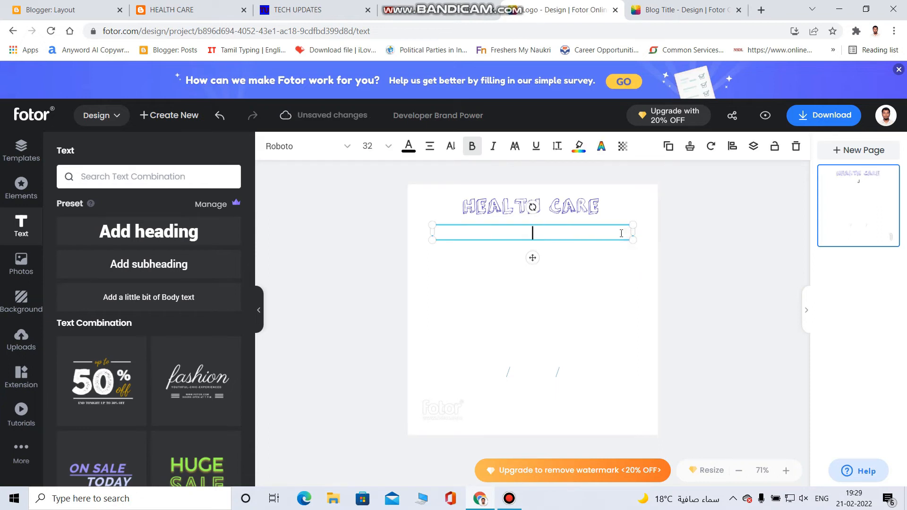
left_click(622, 215)
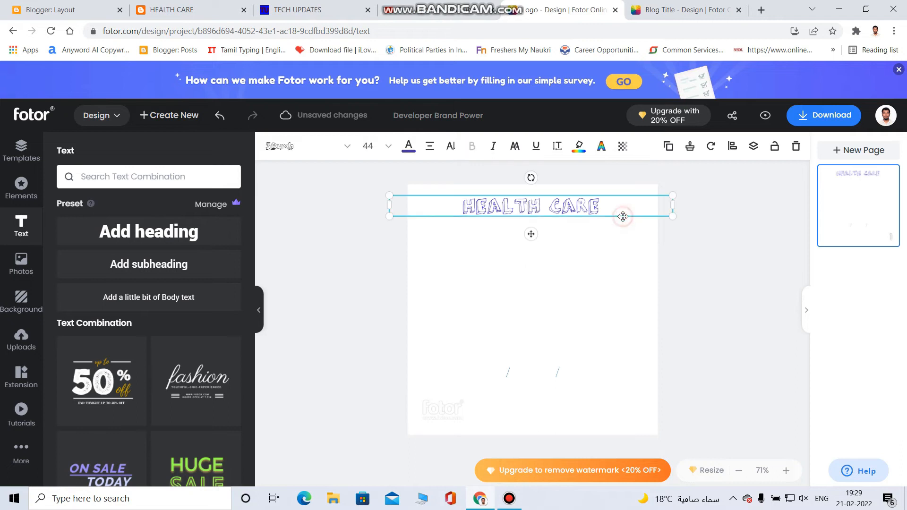
left_click(582, 240)
key("Delete")
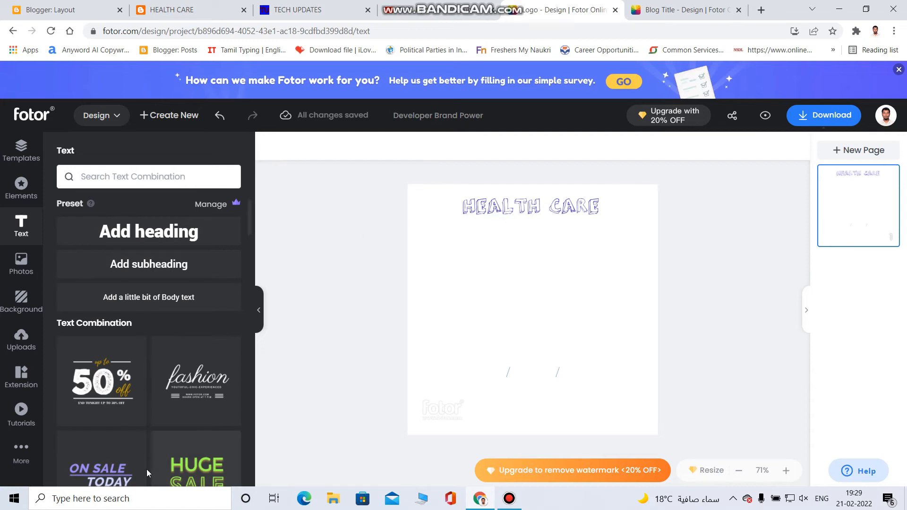
- Find the Snipping Tool through the Windows search and open it over the logo design
left_click(134, 504)
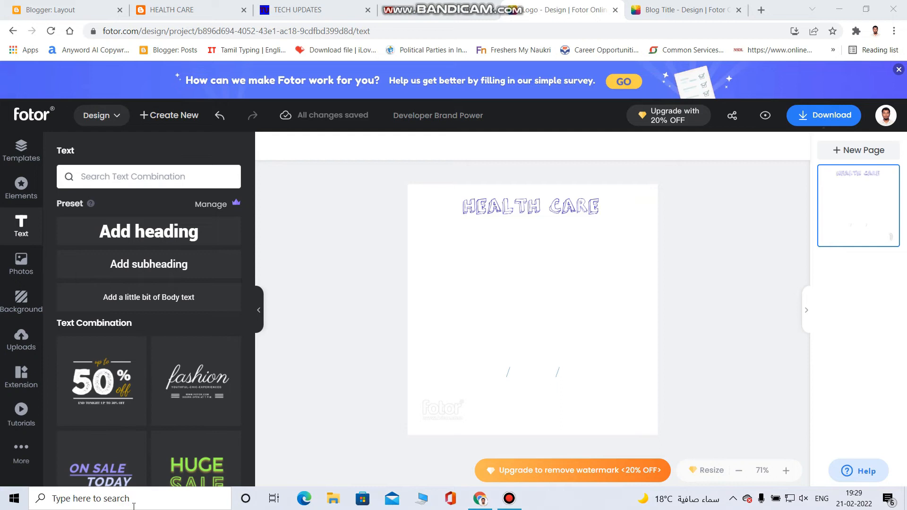
left_click(133, 506)
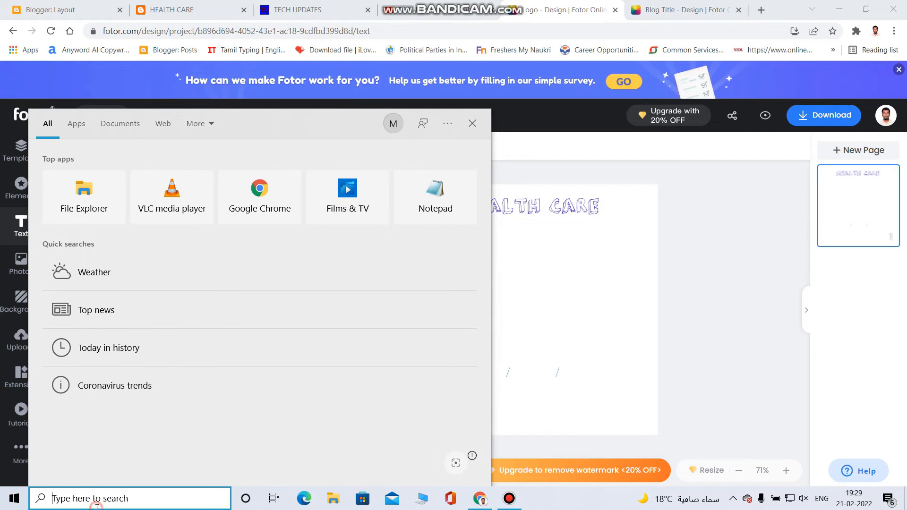
type("SNI")
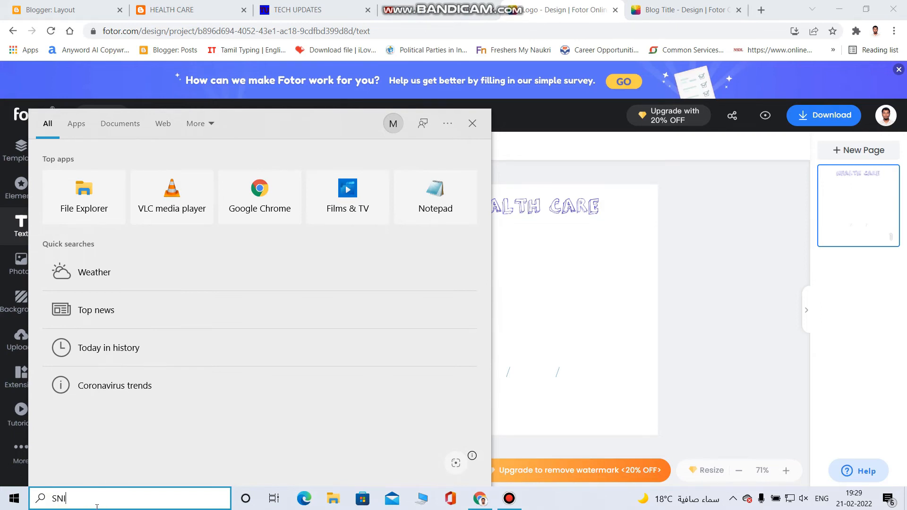
type("PP")
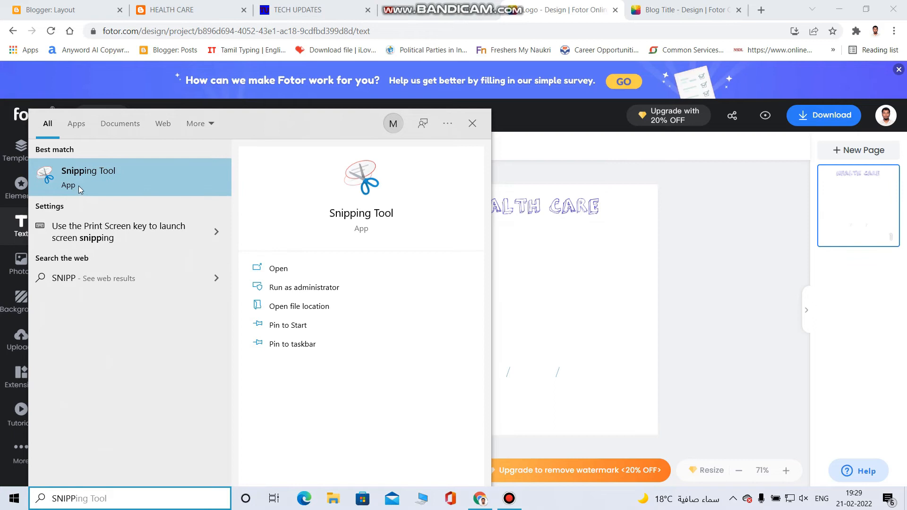
left_click(104, 169)
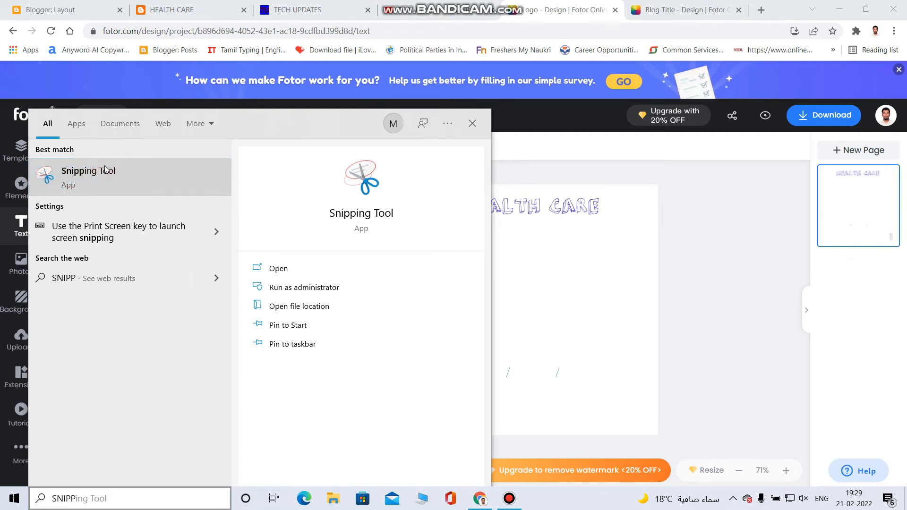
left_click(135, 177)
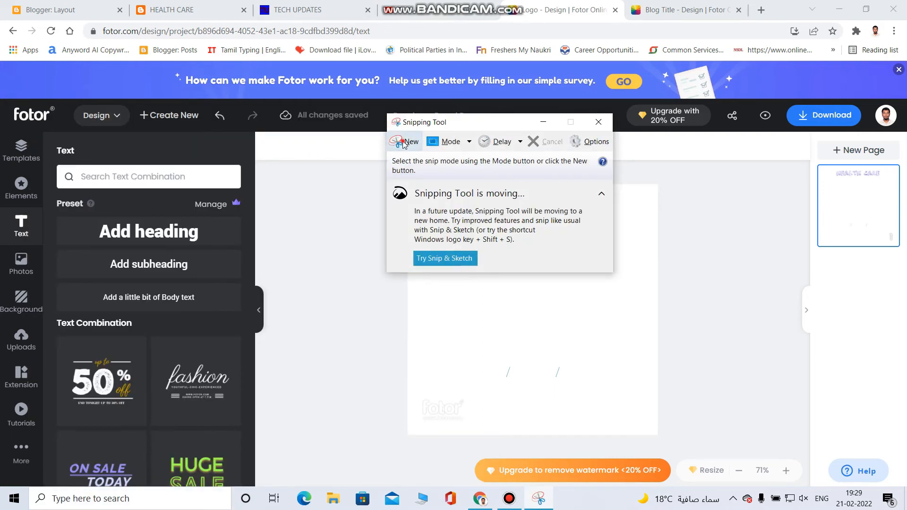
- Capture the canvas strip containing the HEALTH CARE heading and save the snip as LL
left_click(403, 143)
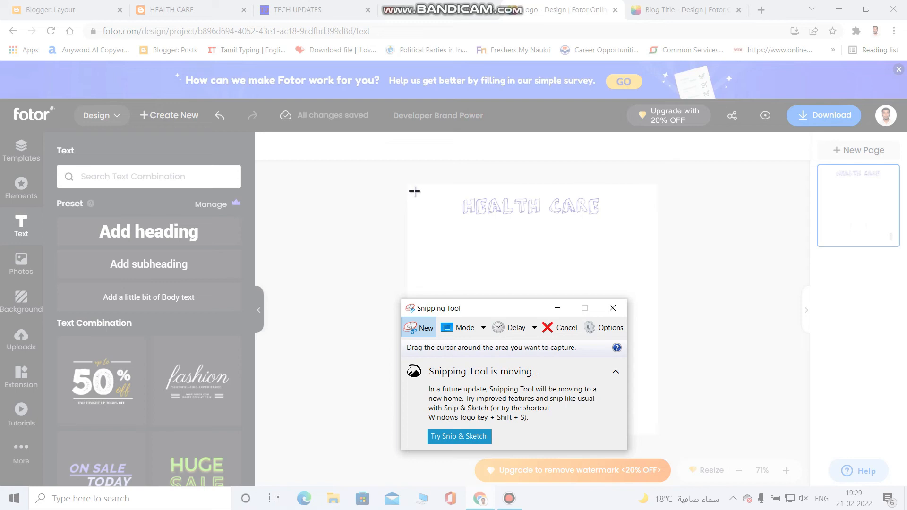
mouse_move(412, 190)
left_mouse_down()
mouse_move(506, 237)
mouse_move(687, 223)
mouse_move(649, 232)
mouse_move(660, 227)
left_mouse_up()
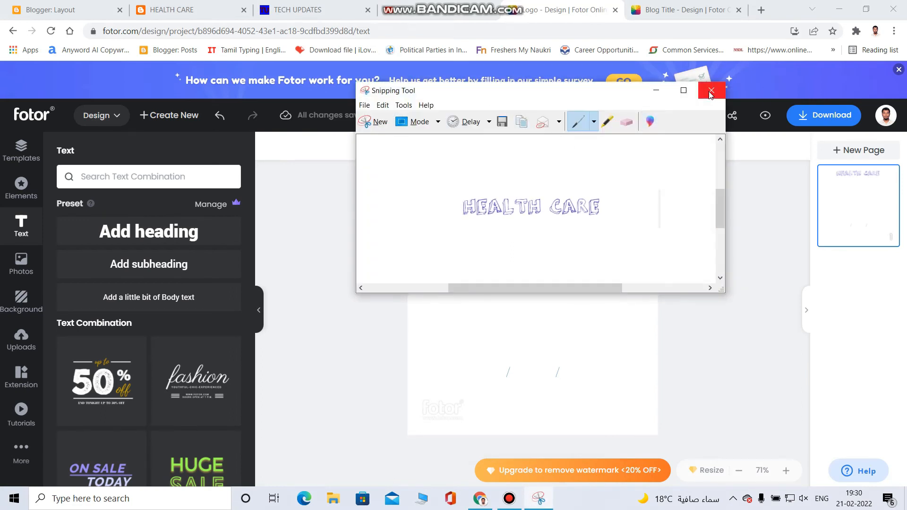
left_click(711, 90)
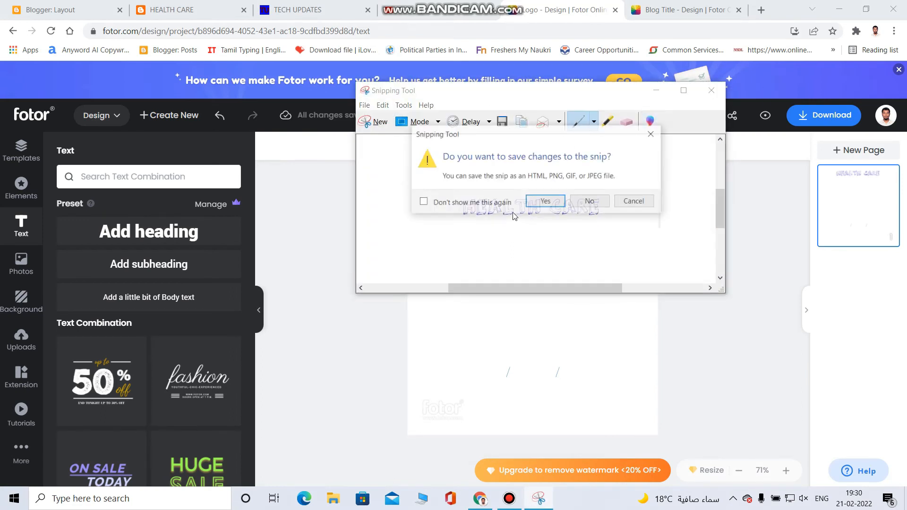
left_click(544, 202)
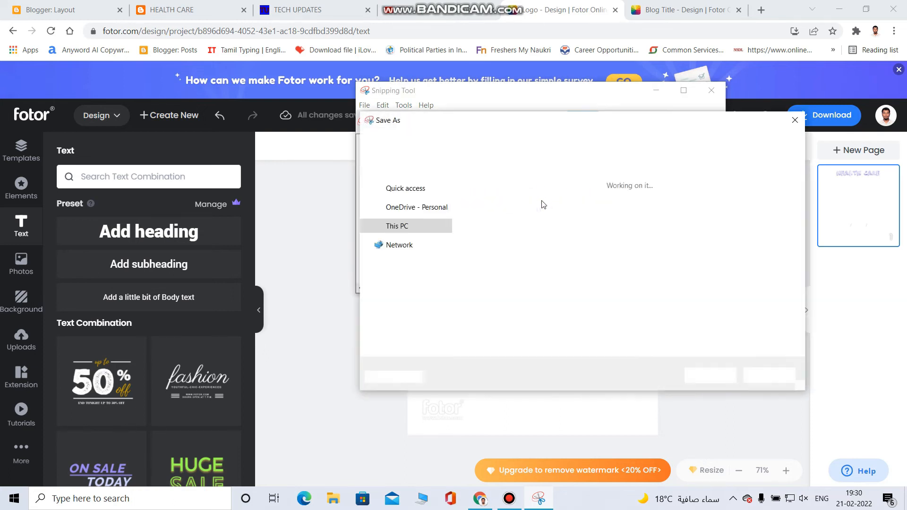
left_click(479, 311)
type("LL")
left_click(713, 375)
left_click(709, 90)
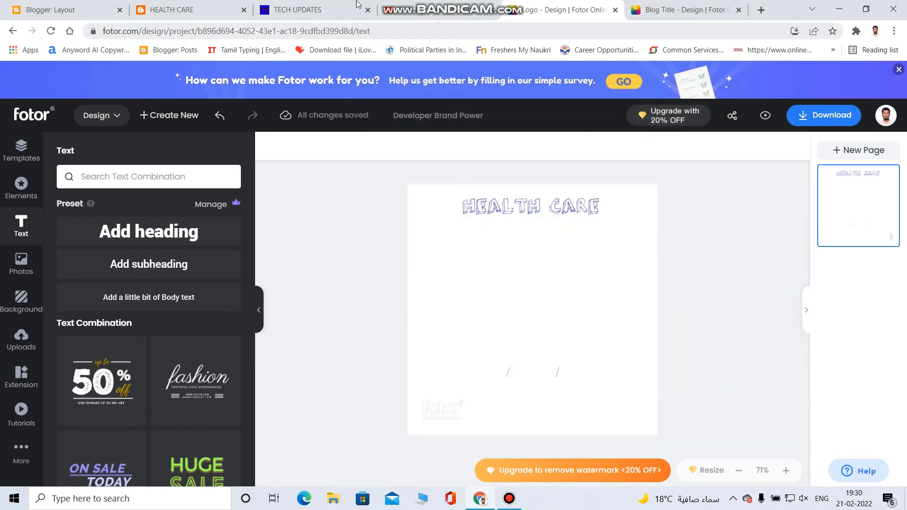
- Switch to Blogger's layout page, open the Header Logo gadget's settings and set its image source to upload from computer
left_click(170, 9)
left_click(108, 11)
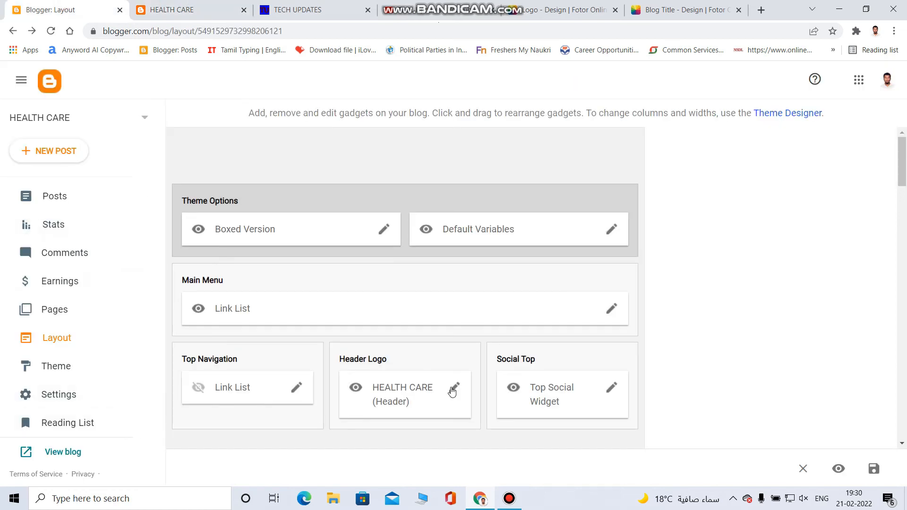
left_click(454, 388)
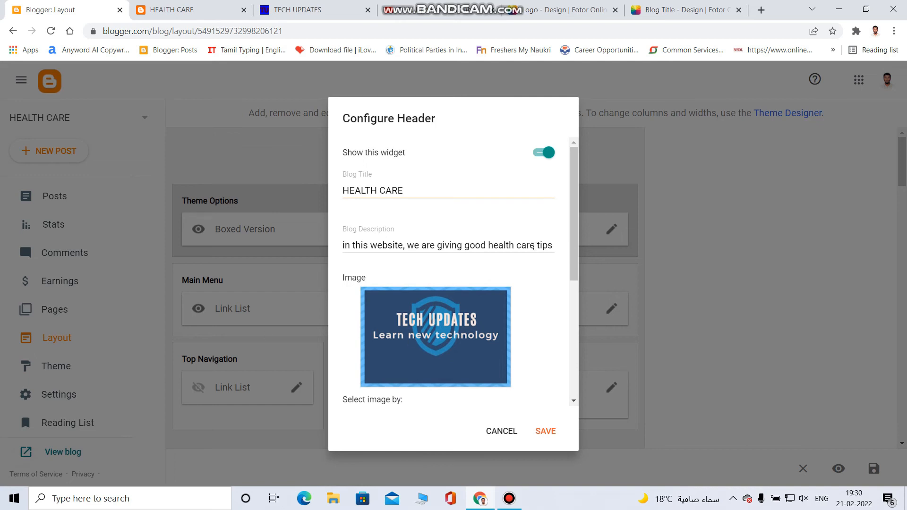
scroll(516, 310, "down", 4)
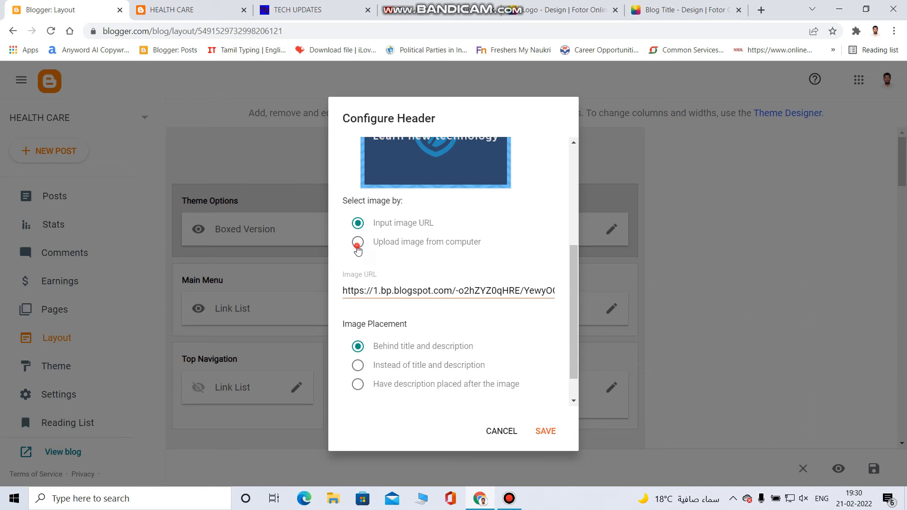
left_click(358, 245)
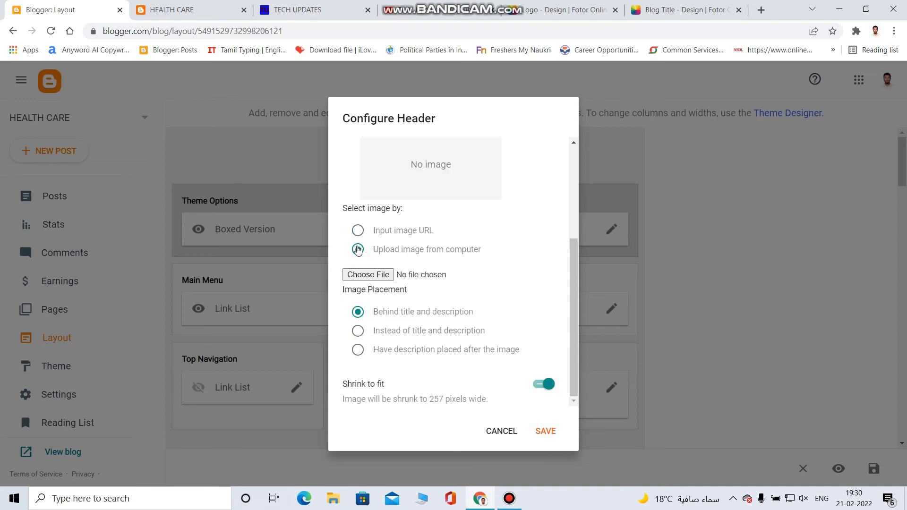
- Search the New folder directory for capture and choose CaptureLL.PNG as the header image
left_click(370, 275)
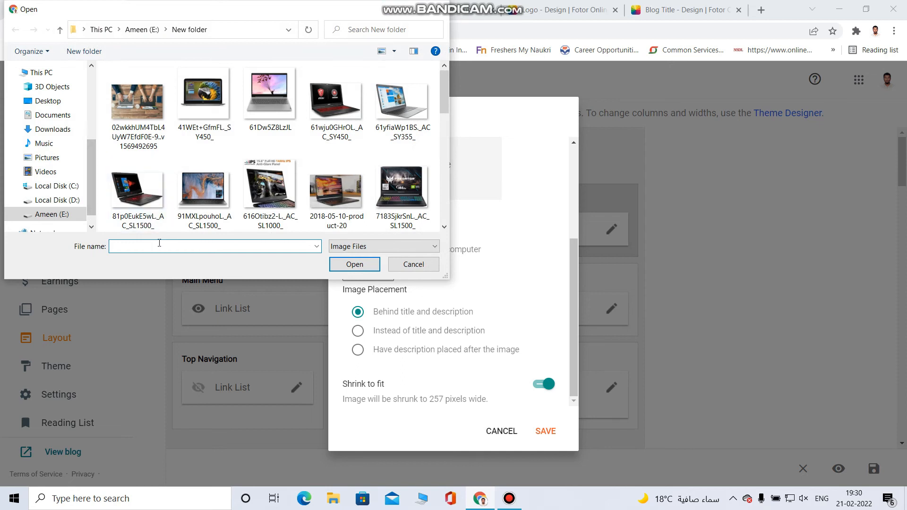
left_click(366, 30)
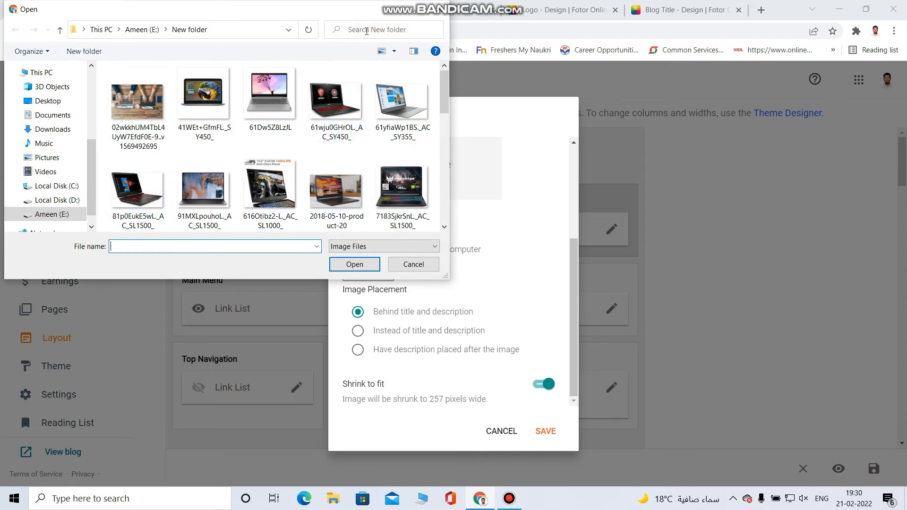
left_click(367, 30)
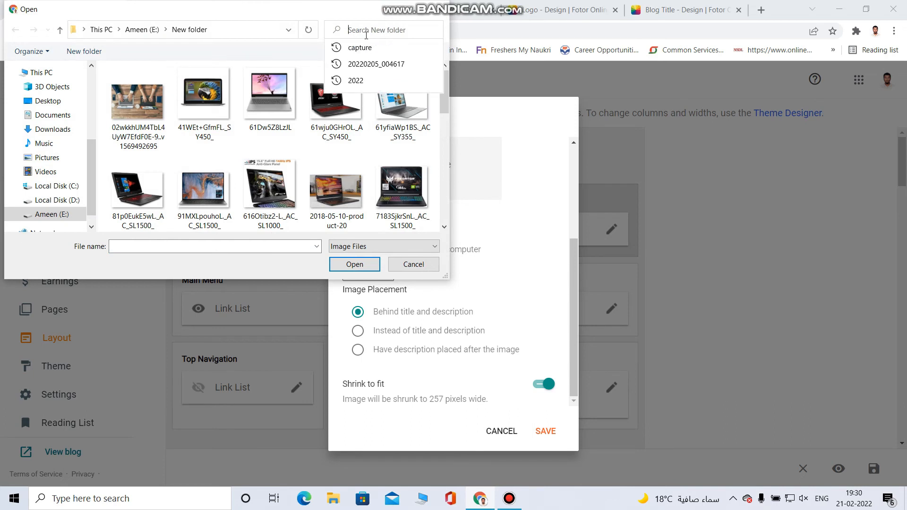
left_click(364, 50)
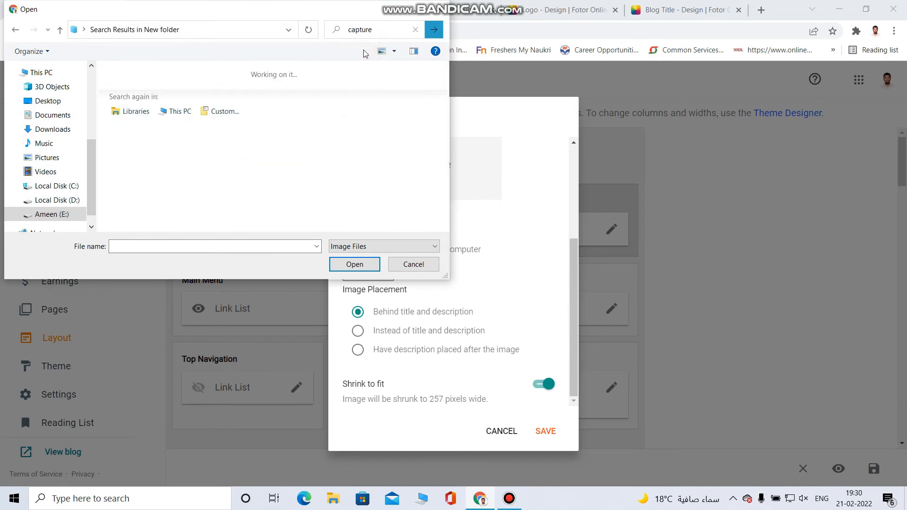
left_click(155, 119)
left_click(360, 264)
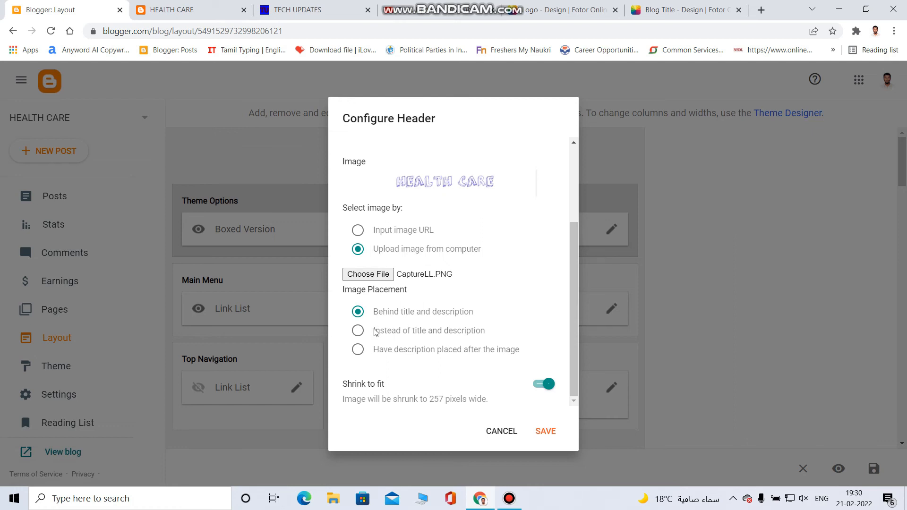
- Place the header image instead of the title and description, then save the header gadget and the blog layout
left_click(358, 333)
left_click(553, 433)
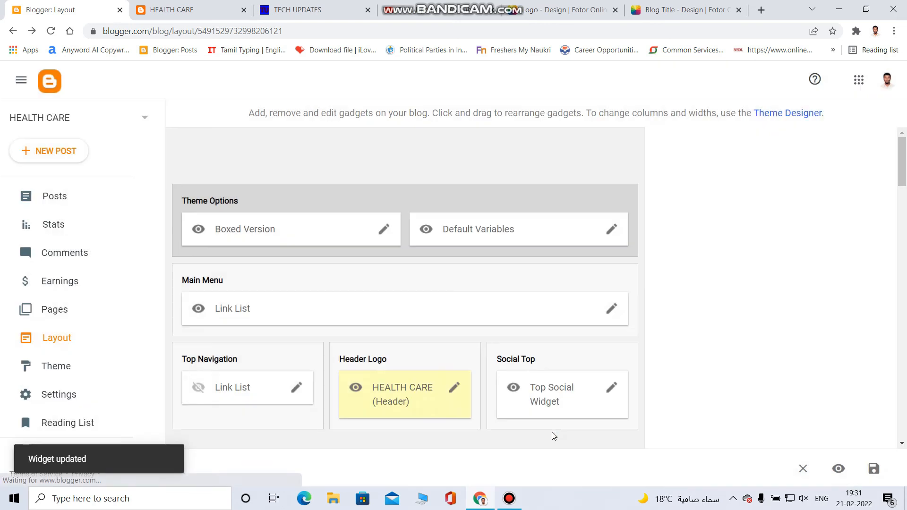
left_click(875, 470)
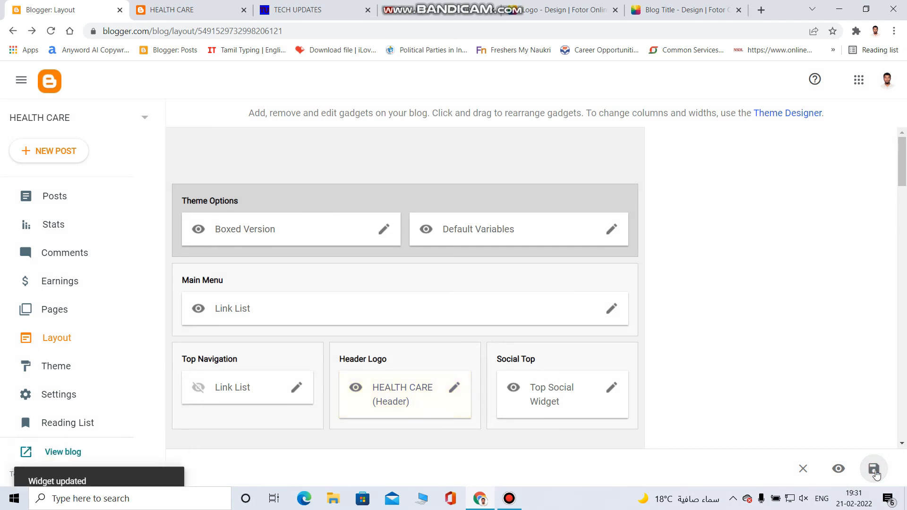
- Reload the live HEALTH CARE blog to check its header logo
left_click(184, 4)
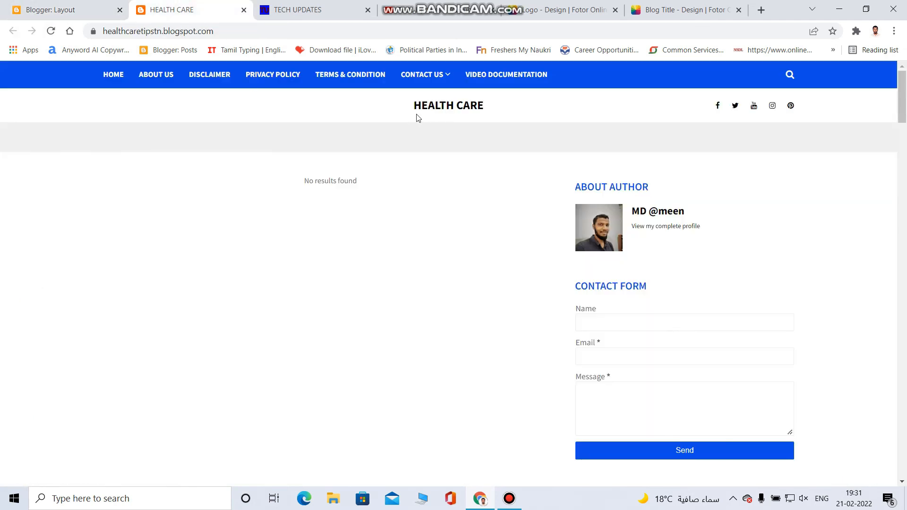
left_click(50, 31)
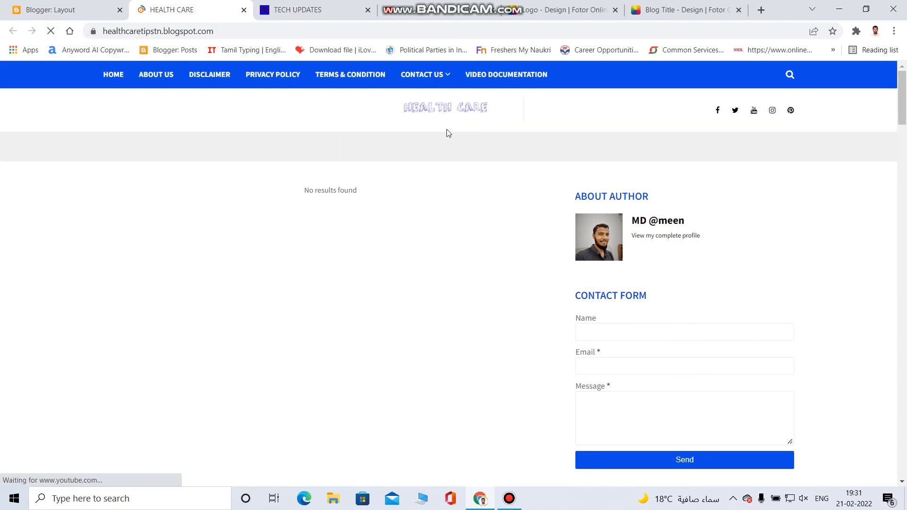